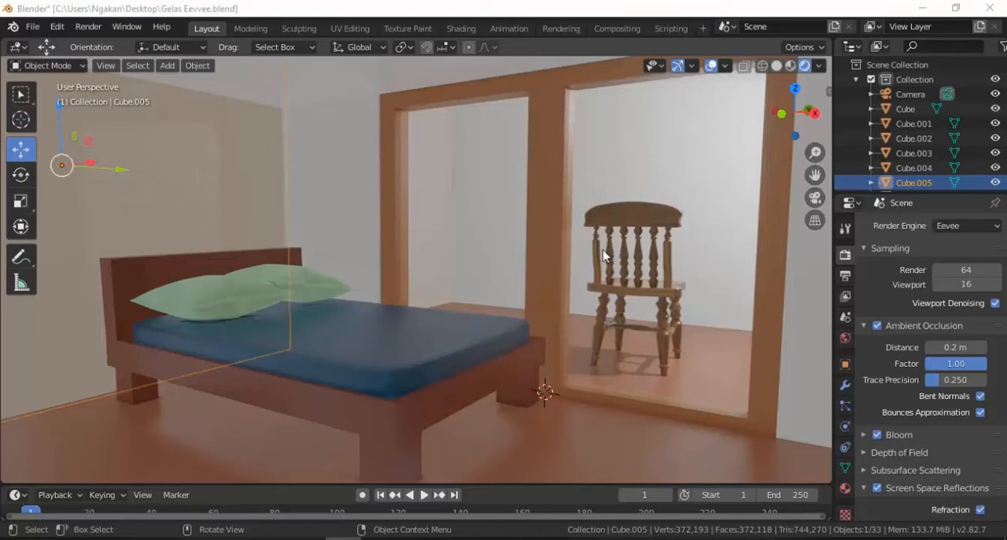
pyautogui.click(523, 250)
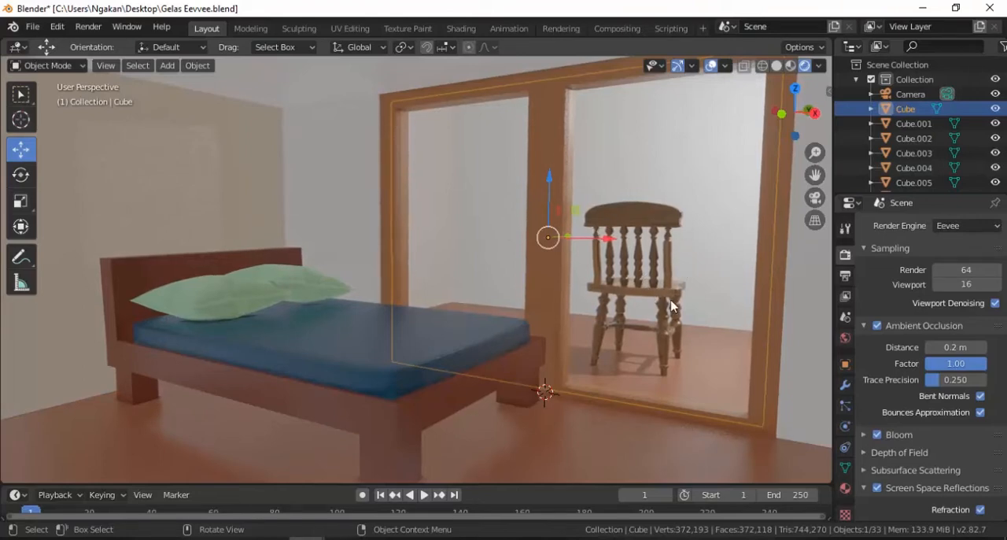
pyautogui.click(360, 344)
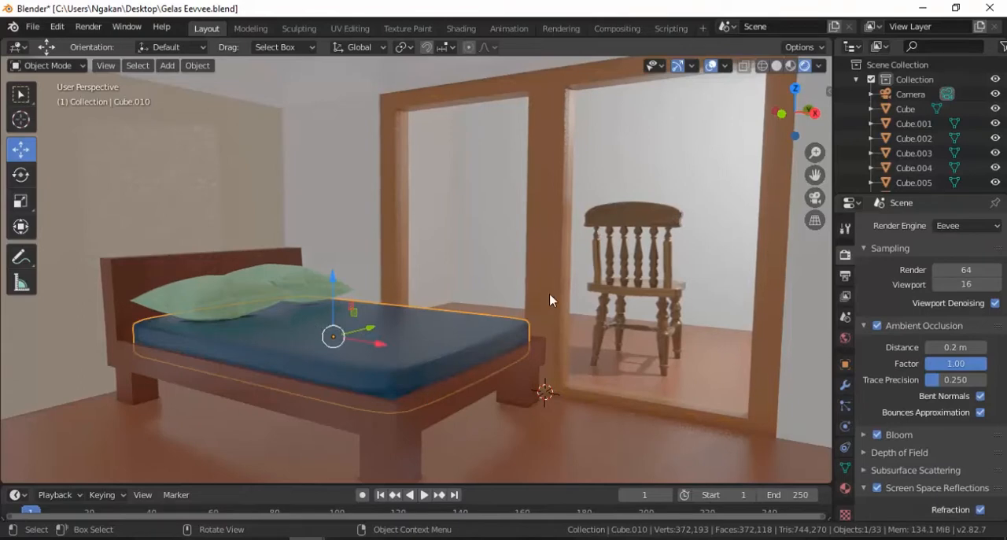
pyautogui.click(690, 255)
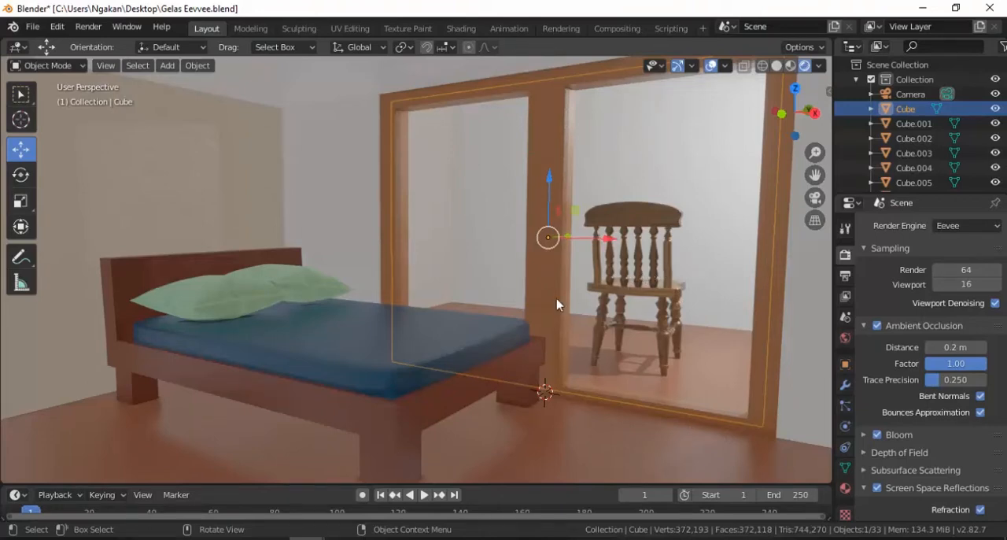
# Switch to the fresh Blender window and start a new General file
pyautogui.click(377, 486)
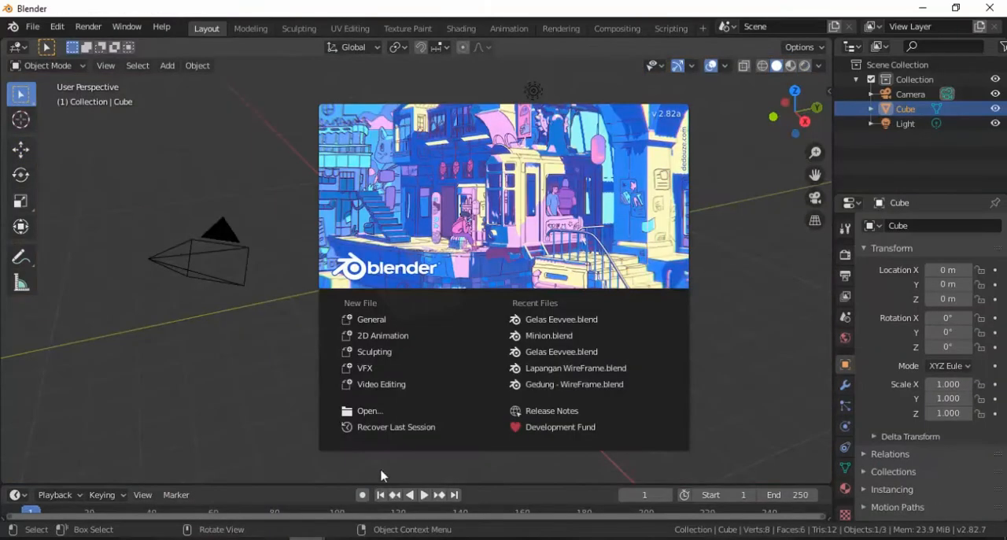
pyautogui.click(385, 320)
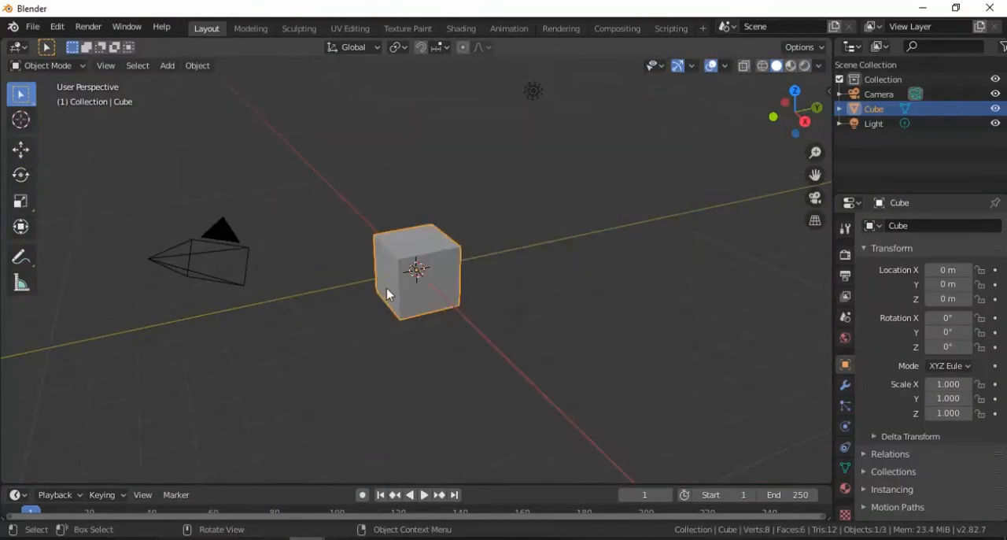
# Scale the default cube into a thin upright panel, about 4.467 on X, 0.104 on Y and 3.266 on Z
pyautogui.scroll(3, 386, 288)
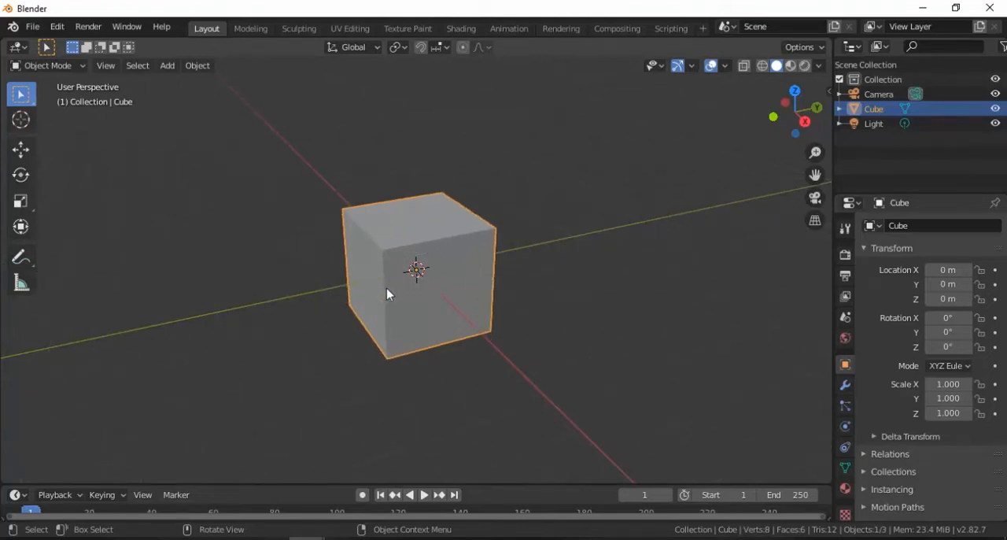
pyautogui.scroll(-2, 386, 288)
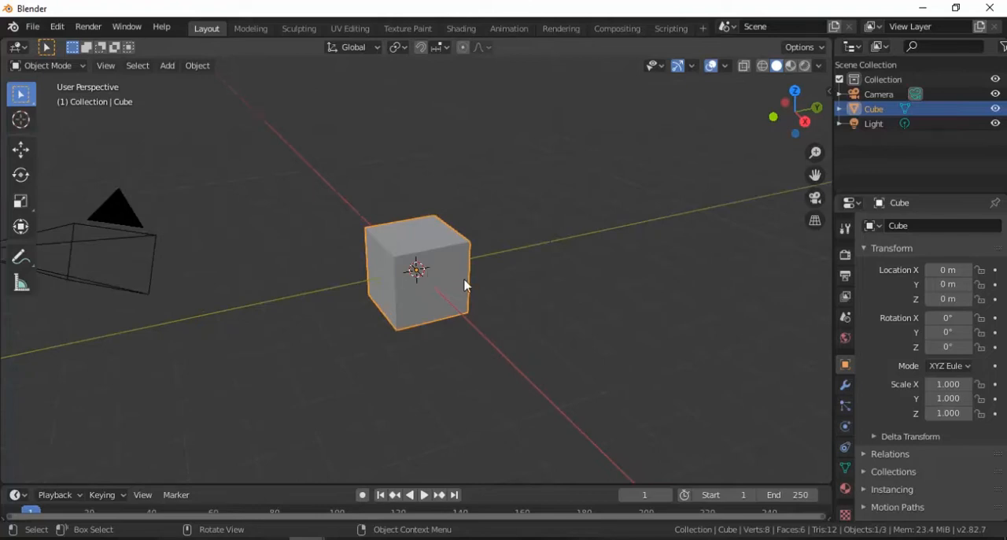
pyautogui.press('s')
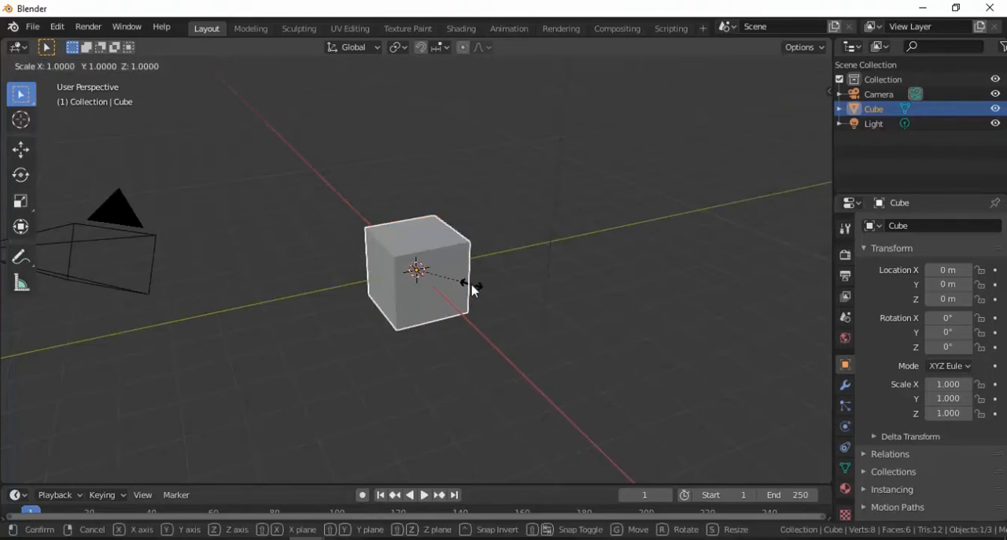
pyautogui.press('y')
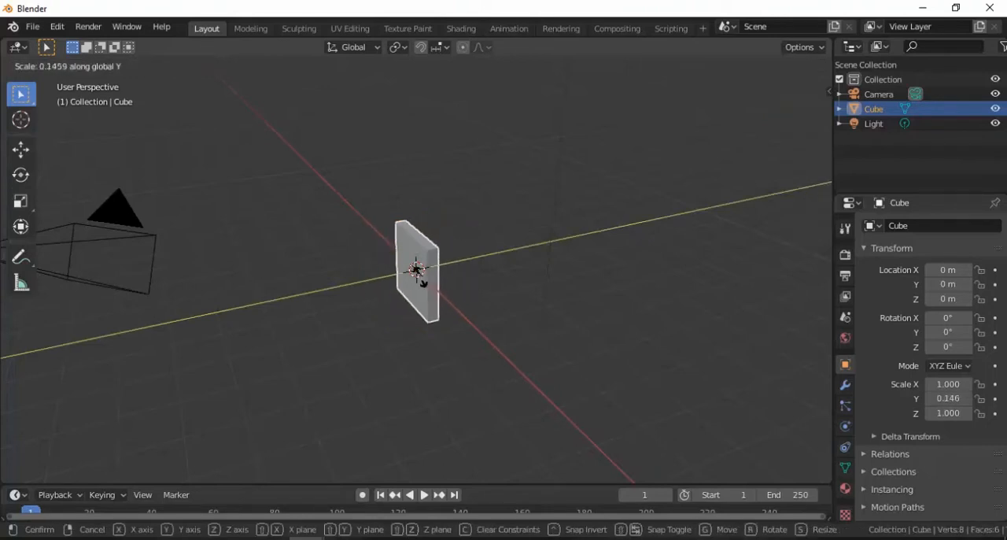
pyautogui.click(418, 278)
pyautogui.press('s')
pyautogui.press('x')
pyautogui.click(508, 336)
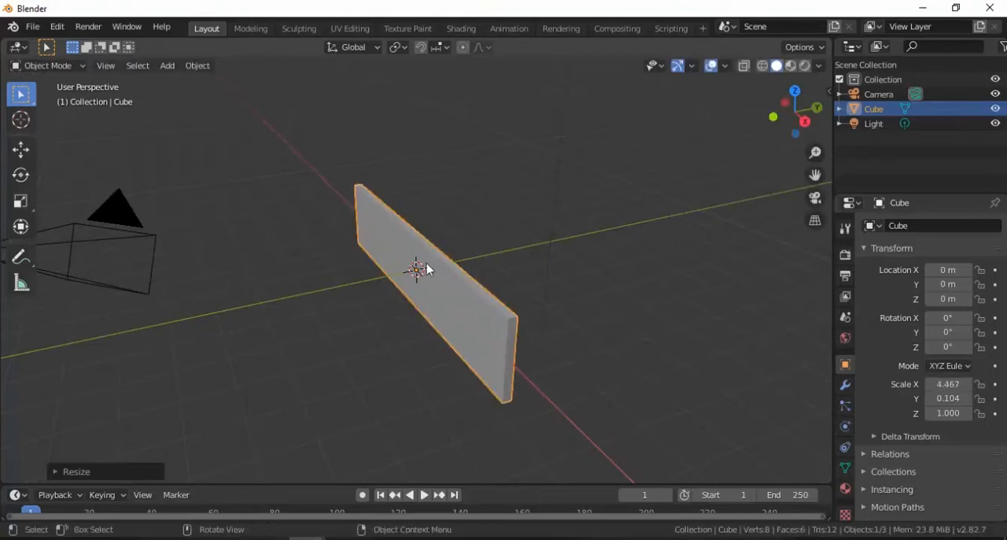
pyautogui.press('s')
pyautogui.press('z')
pyautogui.click(423, 229)
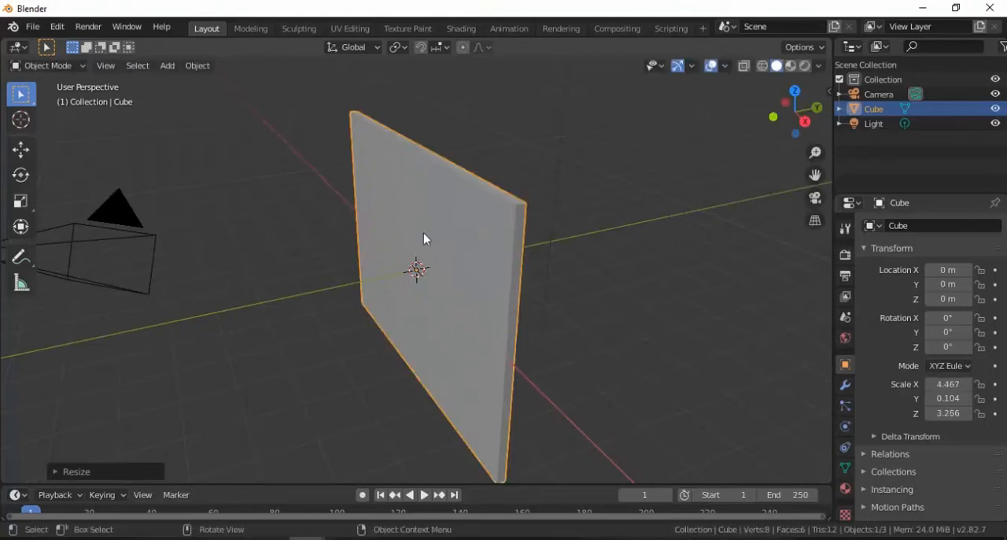
# Raise the panel to about Z 2.38 m and reduce its Z scale to about 2.299
pyautogui.click(22, 150)
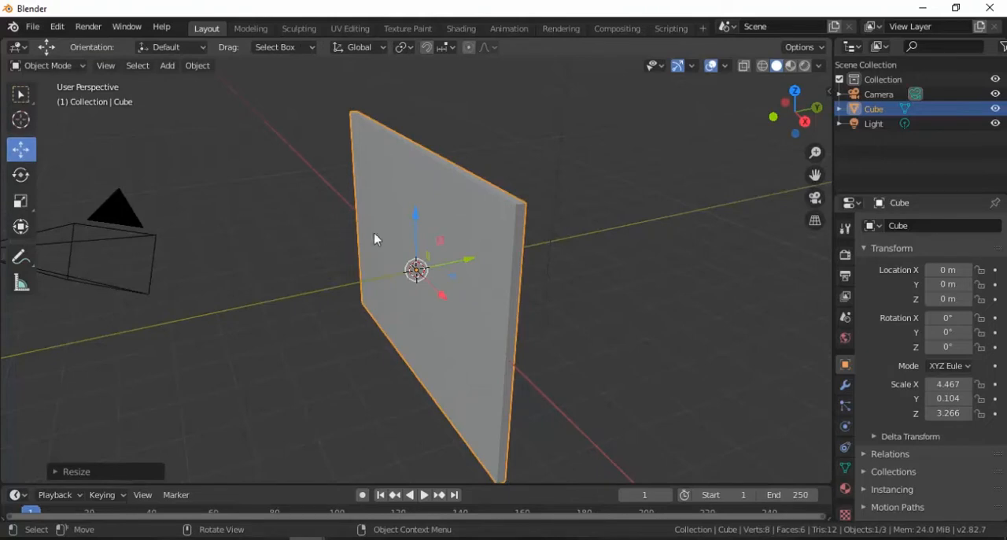
pyautogui.moveTo(414, 227); pyautogui.dragTo(421, 104)
pyautogui.moveTo(439, 162); pyautogui.dragTo(471, 165, button='middle')
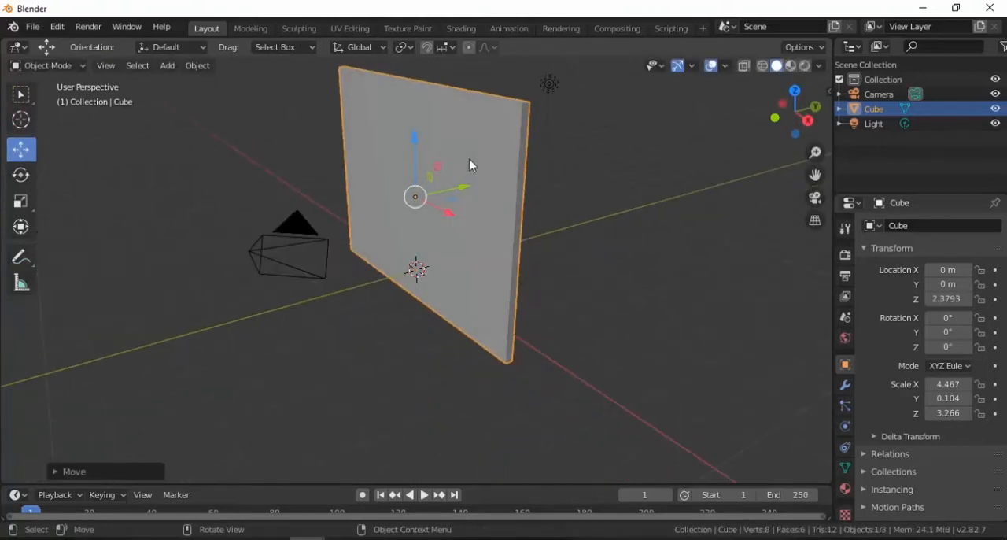
pyautogui.press('s')
pyautogui.press('z')
pyautogui.click(412, 163)
pyautogui.moveTo(415, 179); pyautogui.dragTo(497, 197, button='middle')
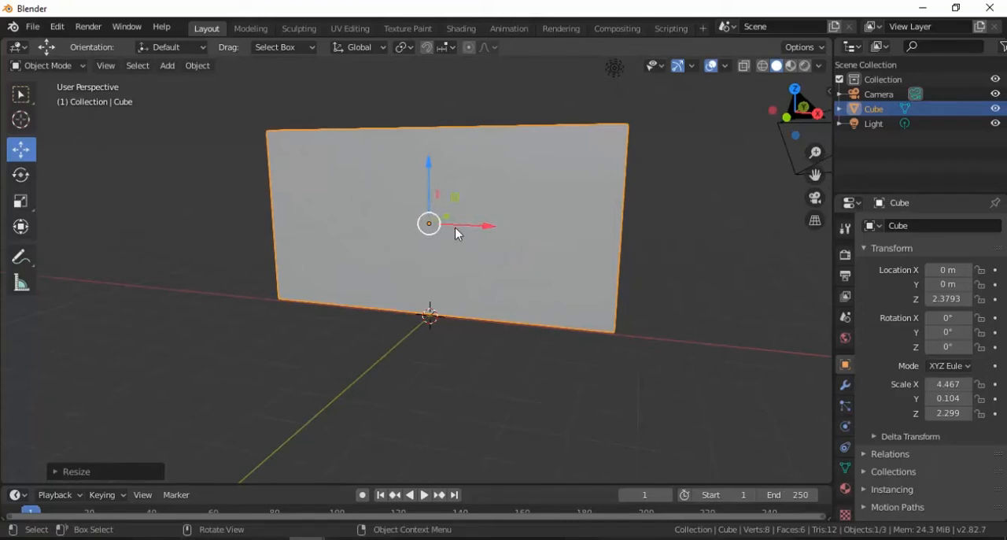
# Duplicate the panel in place, narrow the copy along X into a thin post and thicken it slightly along Y
pyautogui.hotkey('ctrl', 'c')
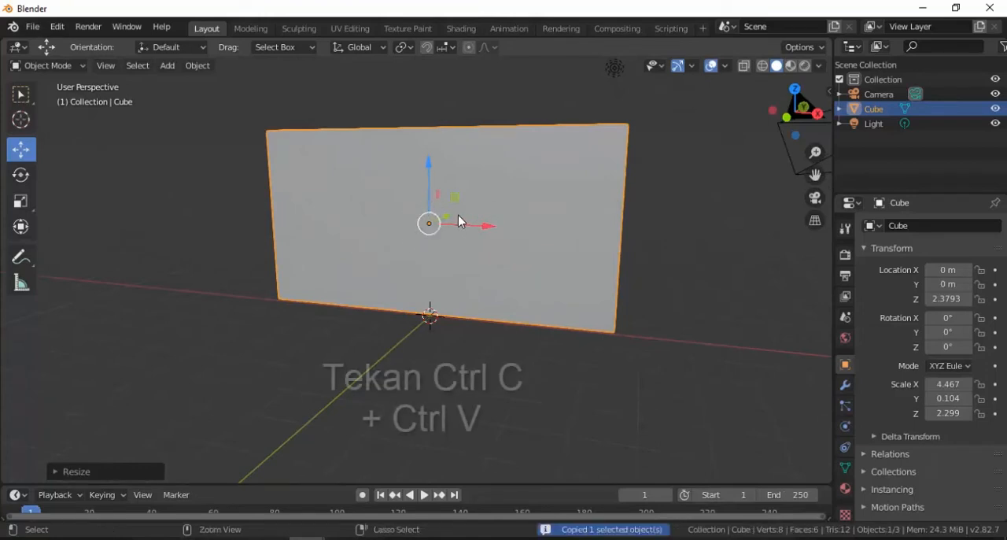
pyautogui.hotkey('ctrl', 'v')
pyautogui.press('s')
pyautogui.press('x')
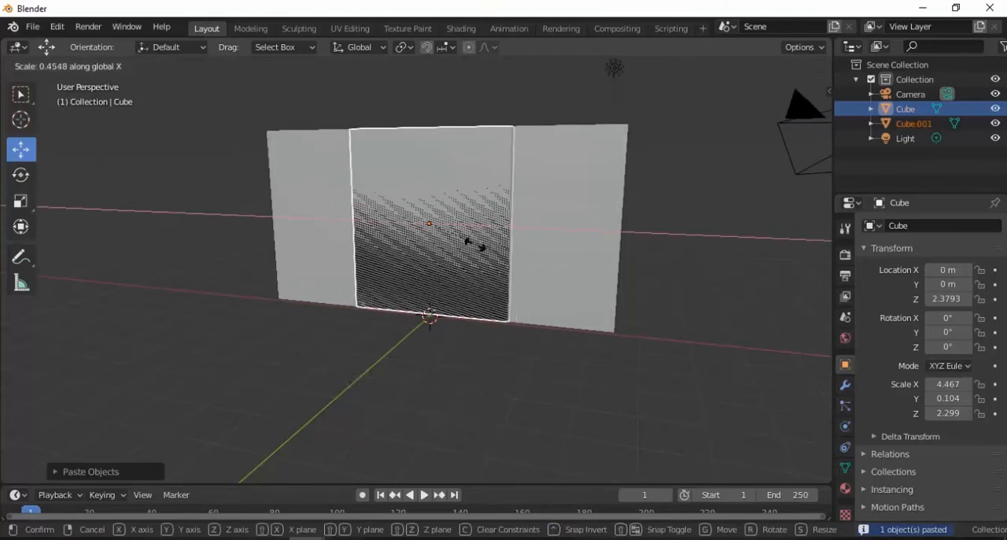
pyautogui.click(427, 224)
pyautogui.scroll(1, 449, 225)
pyautogui.press('s')
pyautogui.press('y')
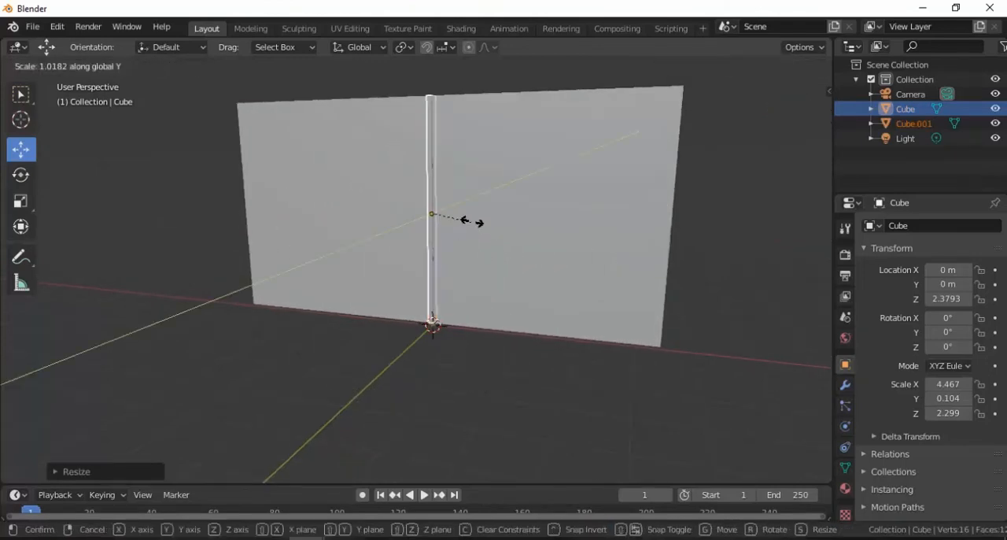
pyautogui.click(473, 220)
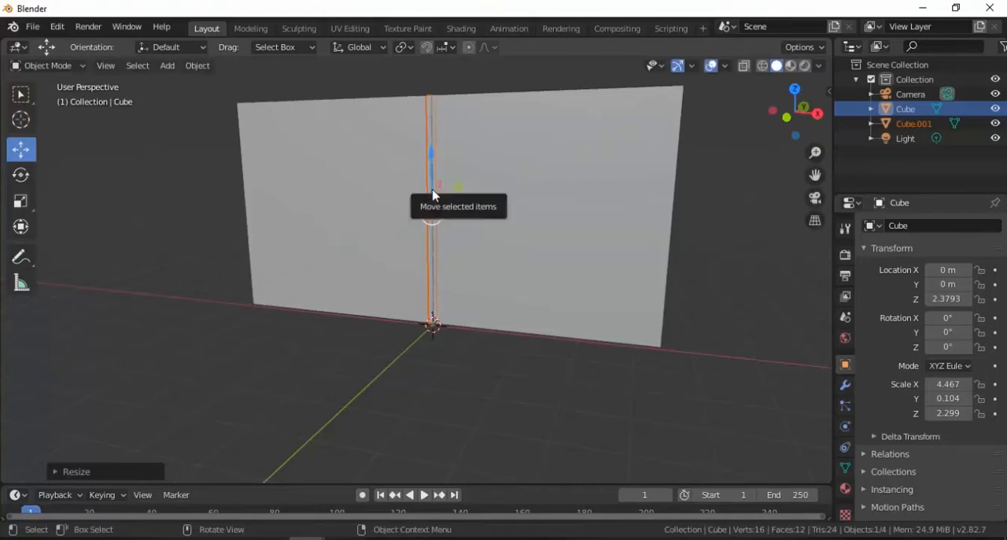
# Stretch the post slightly along Z and move it along X to the panel's right end
pyautogui.press('s')
pyautogui.press('z')
pyautogui.click(434, 206)
pyautogui.moveTo(491, 215); pyautogui.dragTo(725, 236)
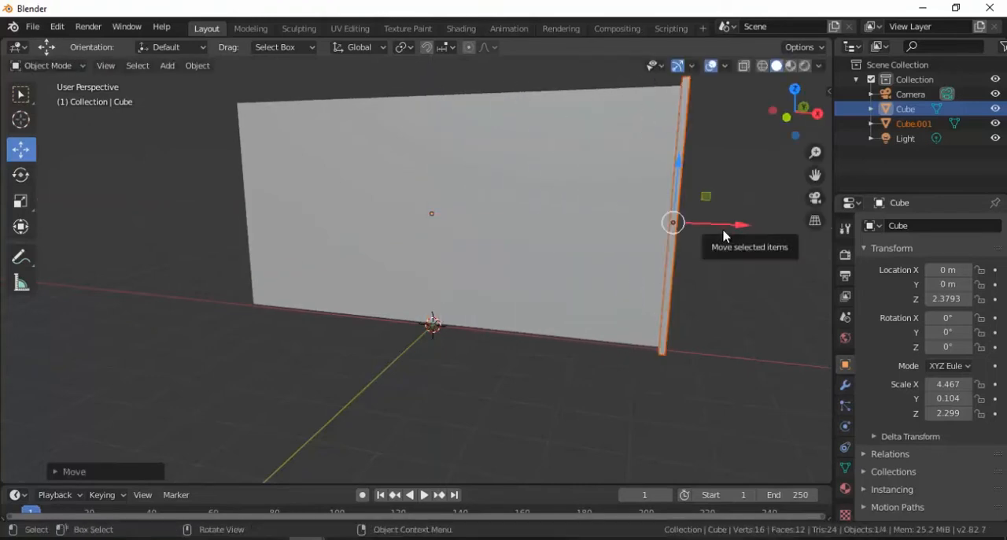
# Duplicate the post and move the copy along X to the panel's left end
pyautogui.hotkey('ctrl', 'c')
pyautogui.hotkey('ctrl', 'v')
pyautogui.press('g')
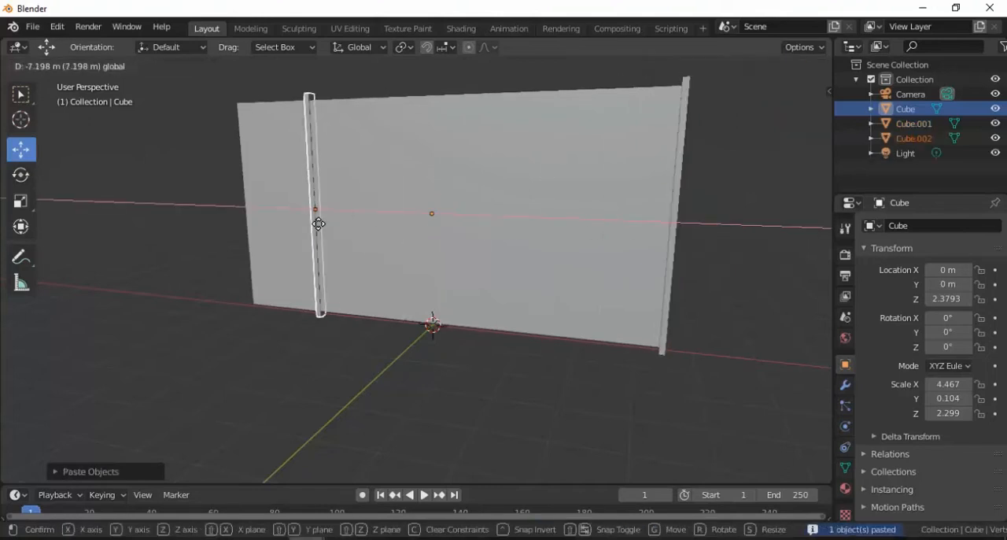
pyautogui.click(301, 218)
# Duplicate the left post and move the copy along X to near the panel's middle
pyautogui.hotkey('ctrl', 'c')
pyautogui.hotkey('ctrl', 'v')
pyautogui.press('g')
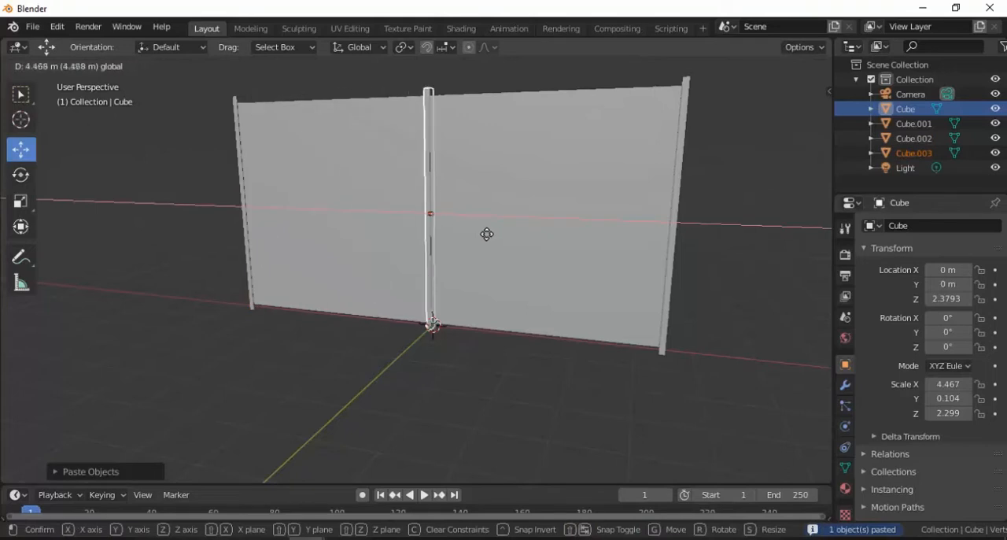
pyautogui.click(499, 234)
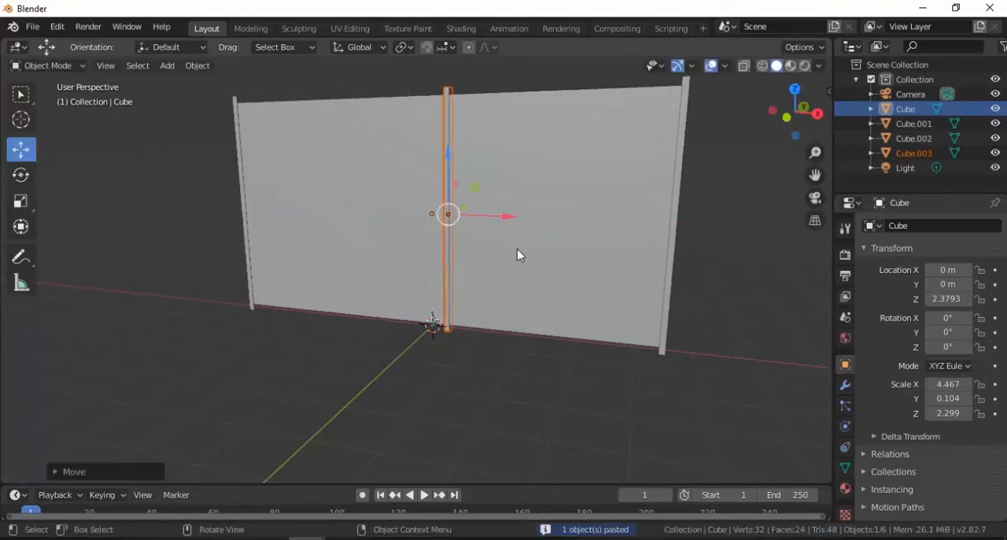
pyautogui.press('r')
pyautogui.press('y')
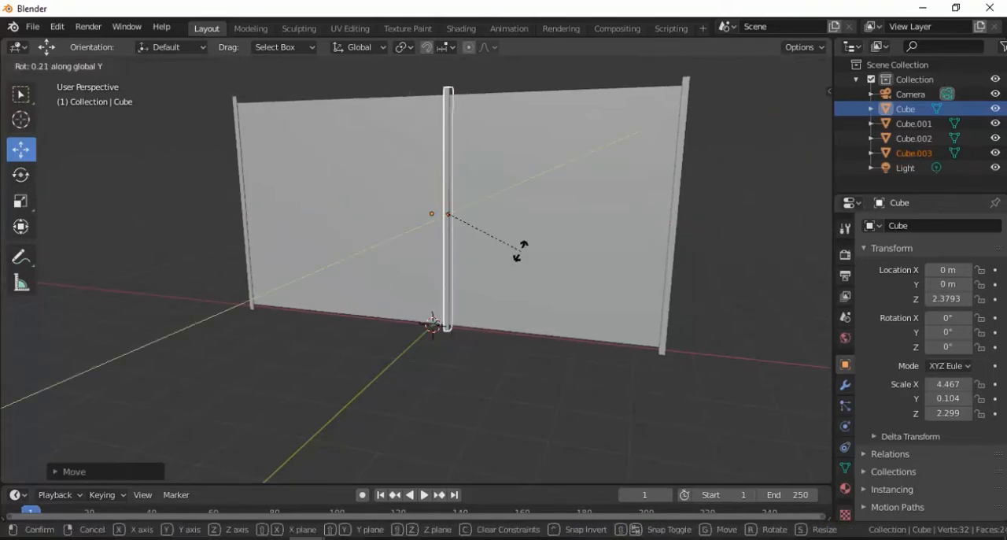
pyautogui.click(516, 281)
pyautogui.hotkey('ctrl', 'z')
# Rotate the middle post 90° about Y and raise it along Z to the panel's top edge
pyautogui.write('ry90')
pyautogui.press('Return')
pyautogui.press('g')
pyautogui.press('z')
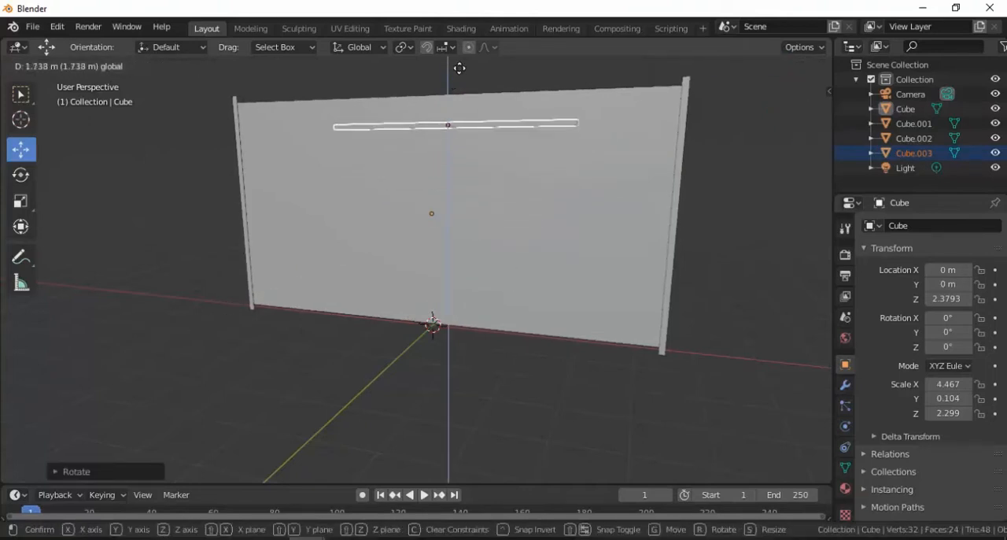
pyautogui.click(459, 472)
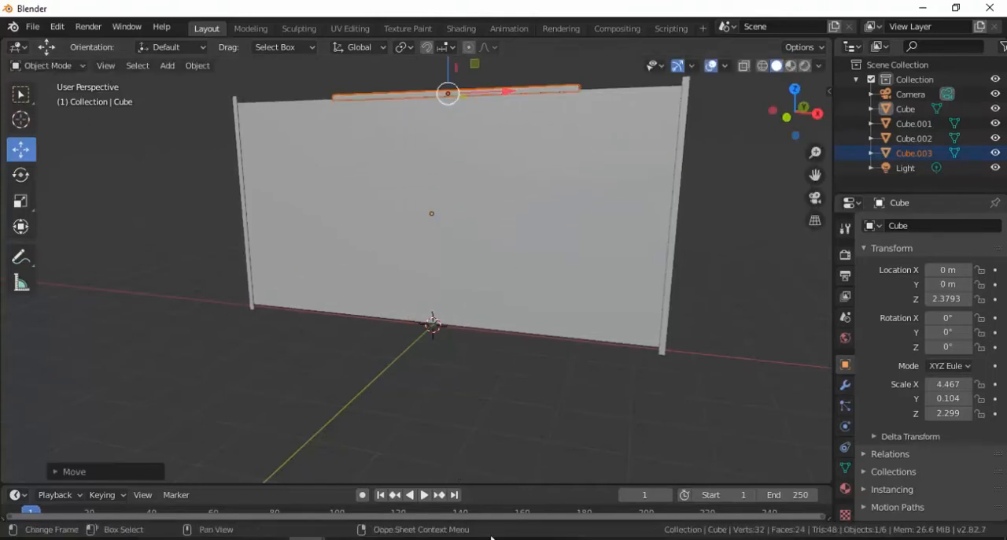
# Stretch the top bar along X and center it so that it spans both end posts
pyautogui.press('s')
pyautogui.press('x')
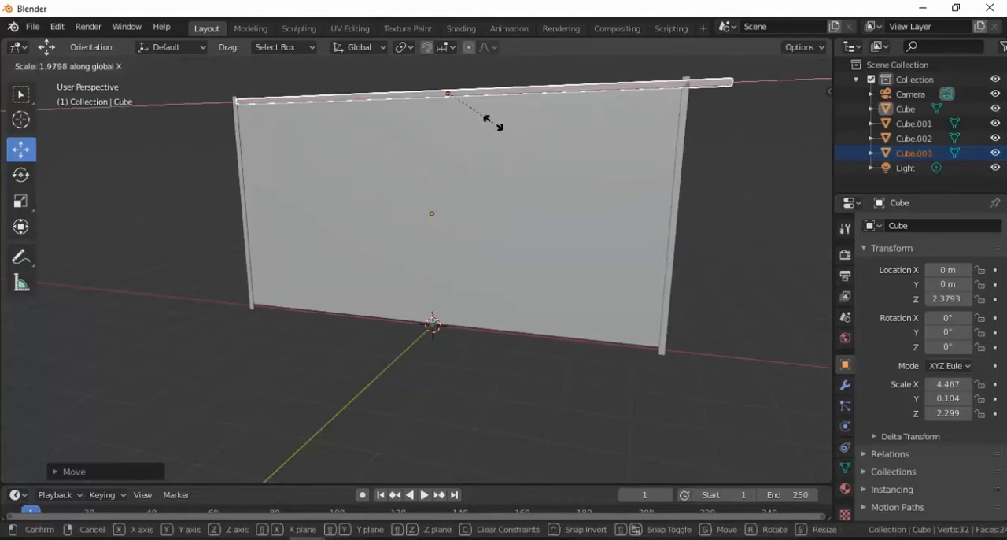
pyautogui.click(488, 118)
pyautogui.moveTo(499, 93); pyautogui.dragTo(478, 92)
pyautogui.press('s')
pyautogui.press('x')
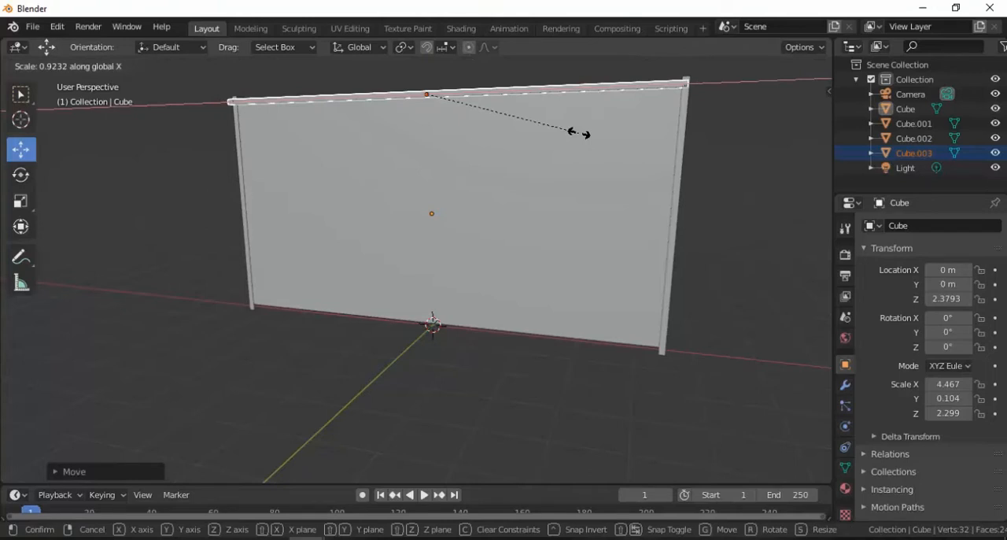
pyautogui.click(579, 134)
pyautogui.moveTo(486, 93); pyautogui.dragTo(490, 93)
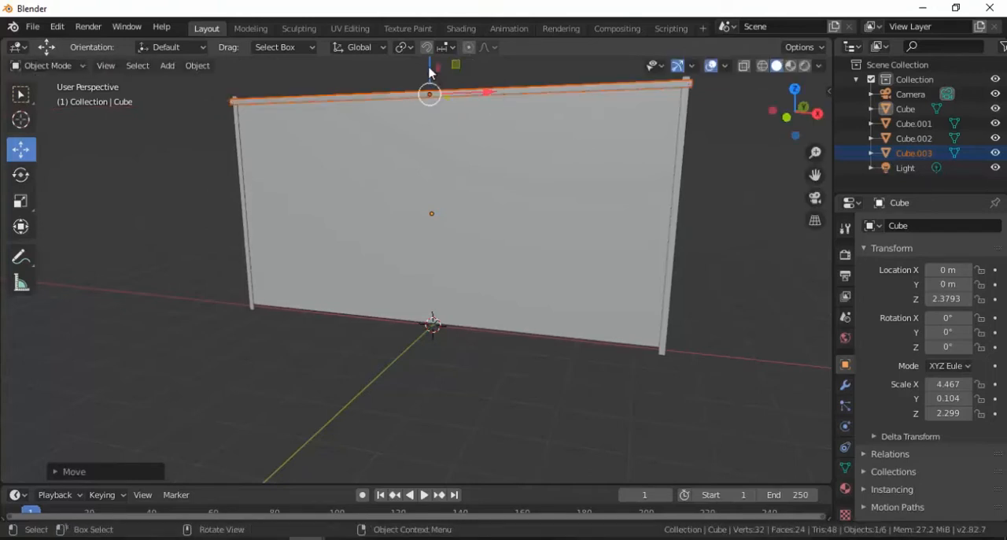
# Duplicate the top bar and place a copy along the panel's bottom edge to complete the frame
pyautogui.moveTo(429, 72); pyautogui.dragTo(421, 305)
pyautogui.hotkey('ctrl', 'c')
pyautogui.hotkey('ctrl', 'v')
pyautogui.click(711, 294)
# Add a mesh cube and move it in front of the panel, to about Y -2.65 m and Z 1.07 m
pyautogui.moveTo(552, 231); pyautogui.dragTo(463, 278, button='middle')
pyautogui.click(493, 249)
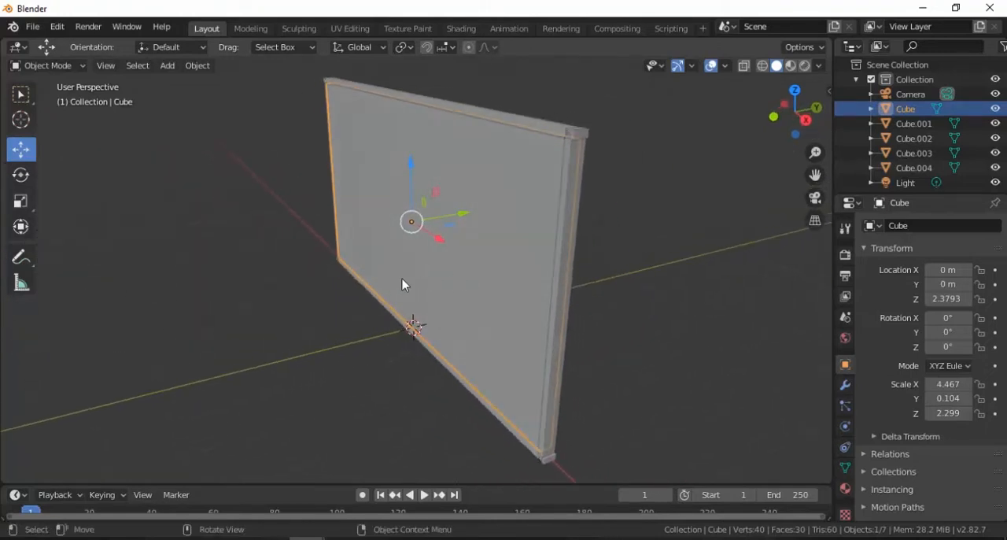
pyautogui.hotkey('shift', 'a')
pyautogui.moveTo(393, 252)
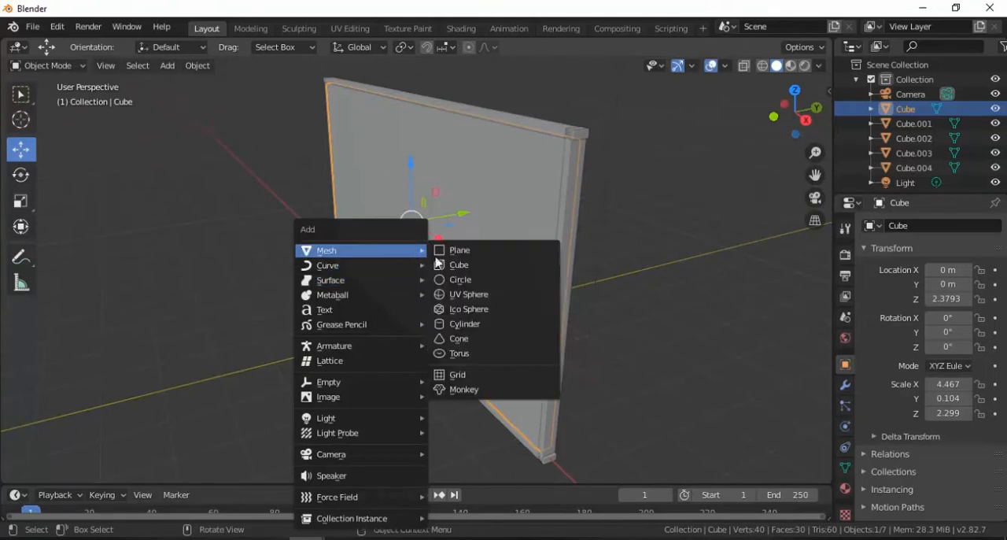
pyautogui.click(457, 265)
pyautogui.moveTo(463, 316); pyautogui.dragTo(304, 347)
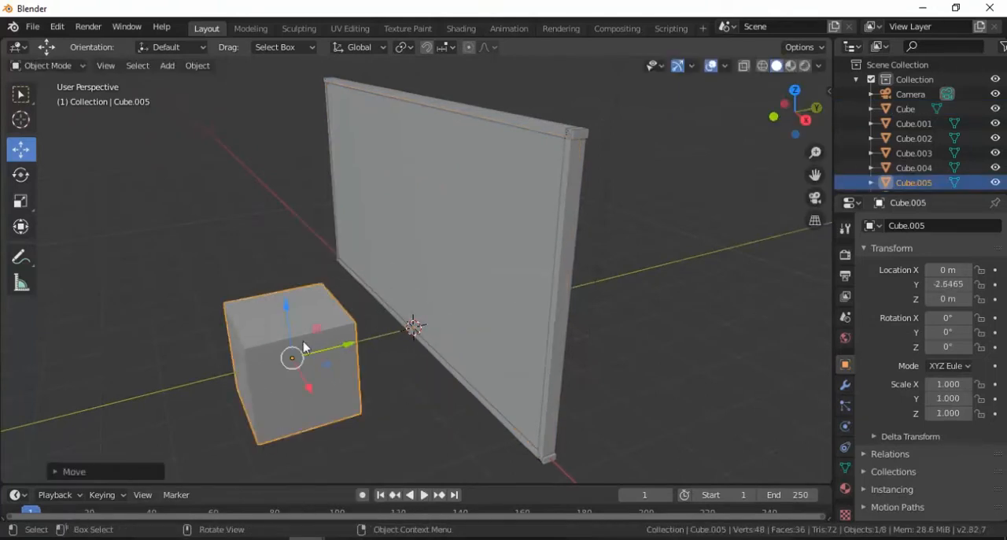
pyautogui.moveTo(288, 310); pyautogui.dragTo(287, 261)
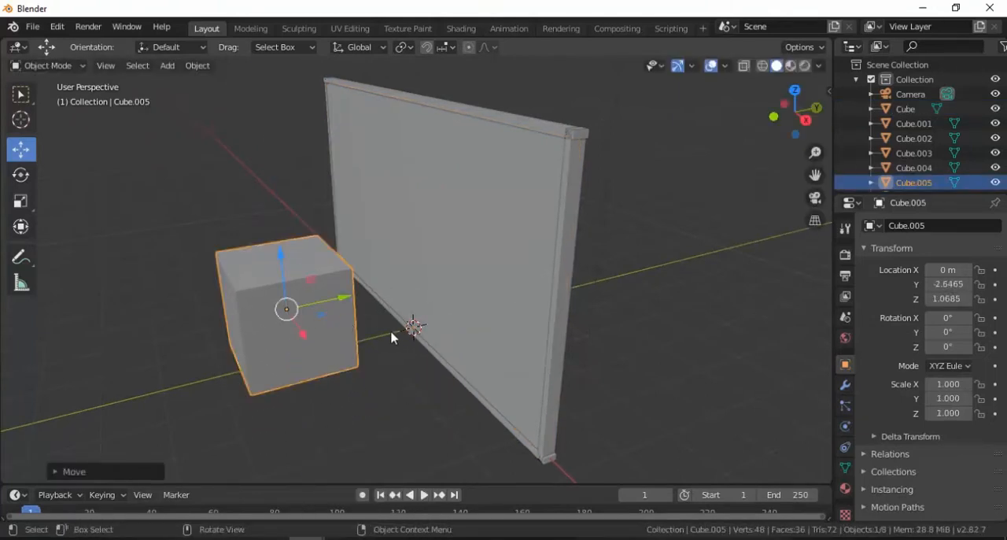
# Add a UV sphere and move it behind the panel, to about Y 2.46 m and Z 1.31 m
pyautogui.hotkey('shift', 'a')
pyautogui.moveTo(368, 252)
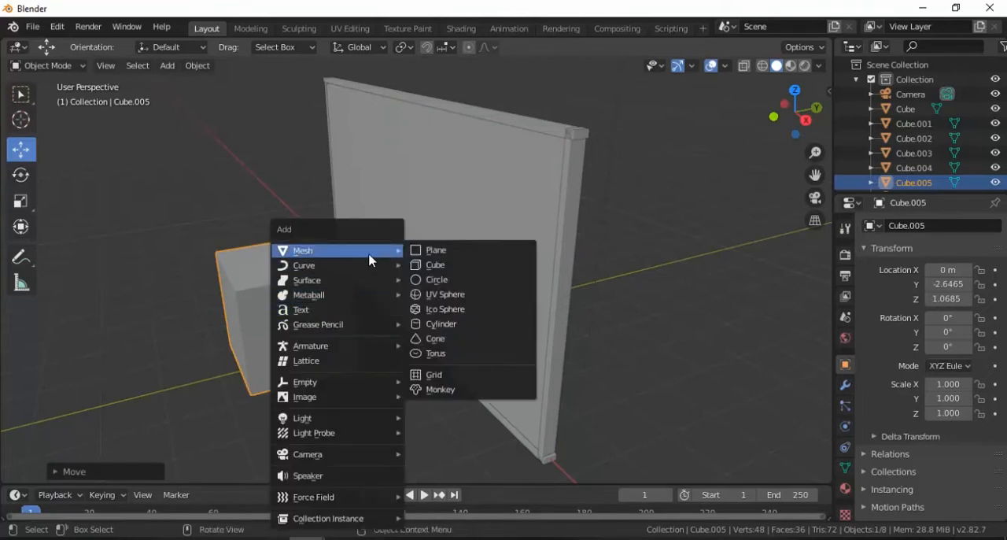
pyautogui.click(439, 294)
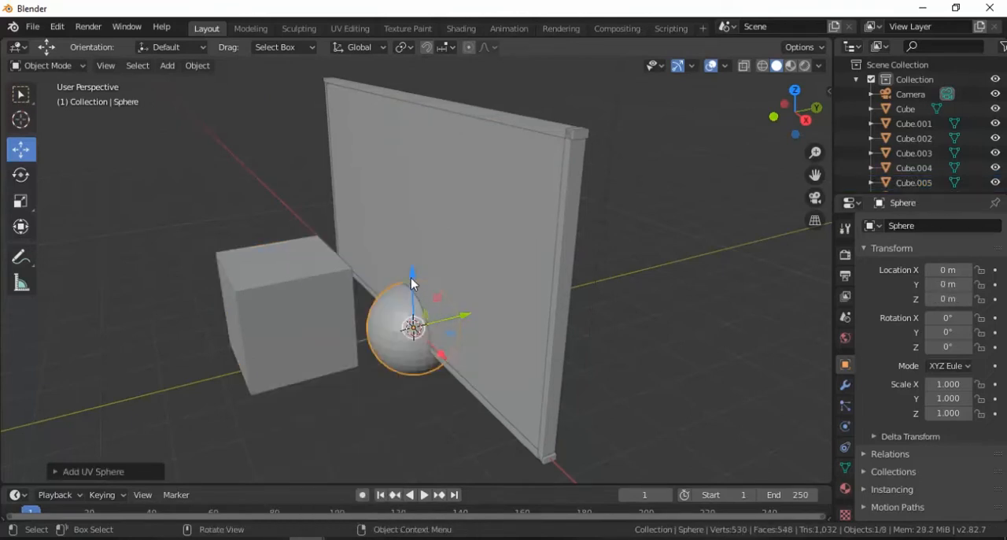
pyautogui.moveTo(412, 281); pyautogui.dragTo(411, 225)
pyautogui.moveTo(482, 259); pyautogui.dragTo(505, 256)
pyautogui.moveTo(505, 257)
pyautogui.mouseDown(button='middle')
pyautogui.moveTo(452, 265)
pyautogui.moveTo(396, 254)
pyautogui.moveTo(378, 265)
pyautogui.moveTo(495, 270)
pyautogui.moveTo(473, 262)
pyautogui.moveTo(371, 272)
pyautogui.moveTo(499, 268)
pyautogui.mouseUp(button='middle')
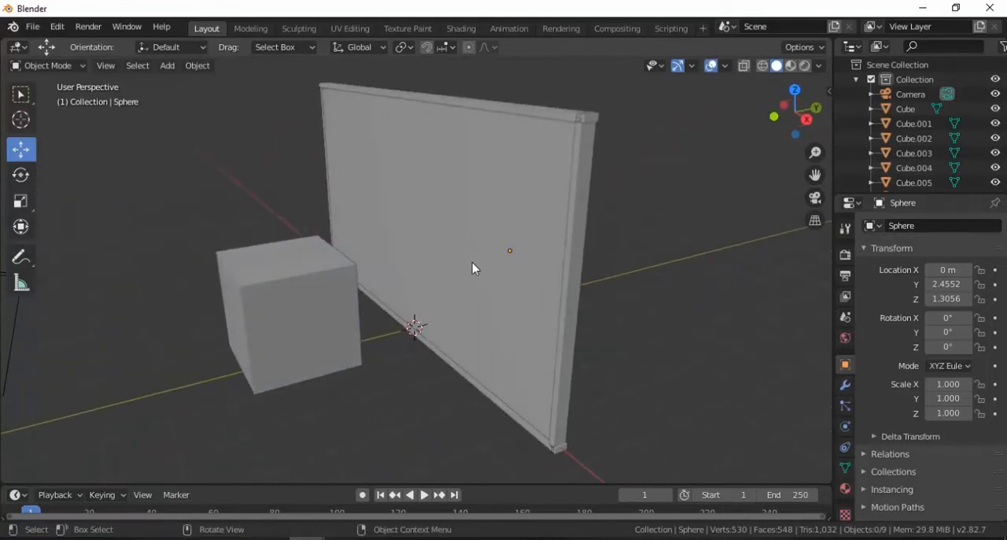
# Select the large window panel and raise its Principled BSDF base color value to 1.000 in the Shading workspace
pyautogui.scroll(-1, 471, 262)
pyautogui.scroll(1, 471, 262)
pyautogui.moveTo(436, 286); pyautogui.dragTo(486, 276, button='middle')
pyautogui.click(486, 276)
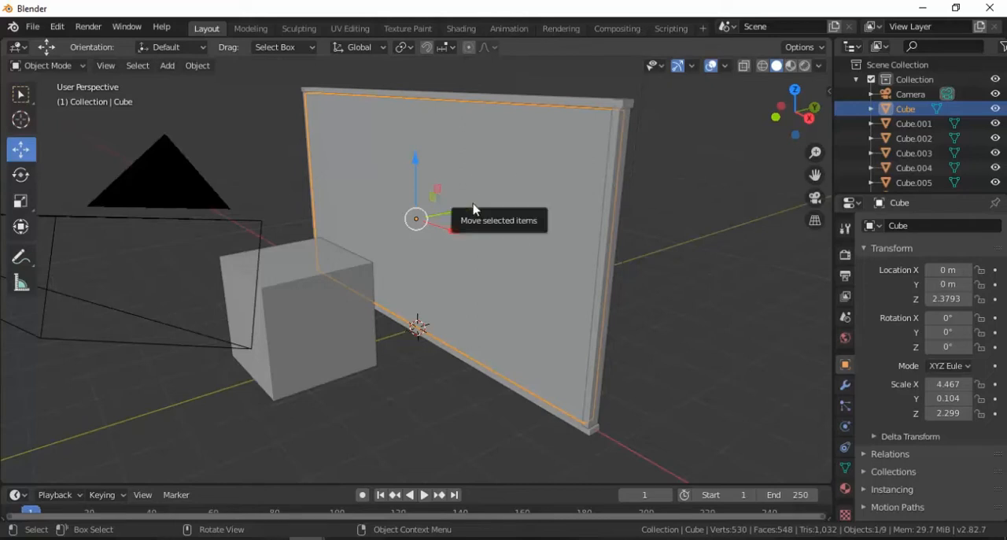
pyautogui.click(461, 32)
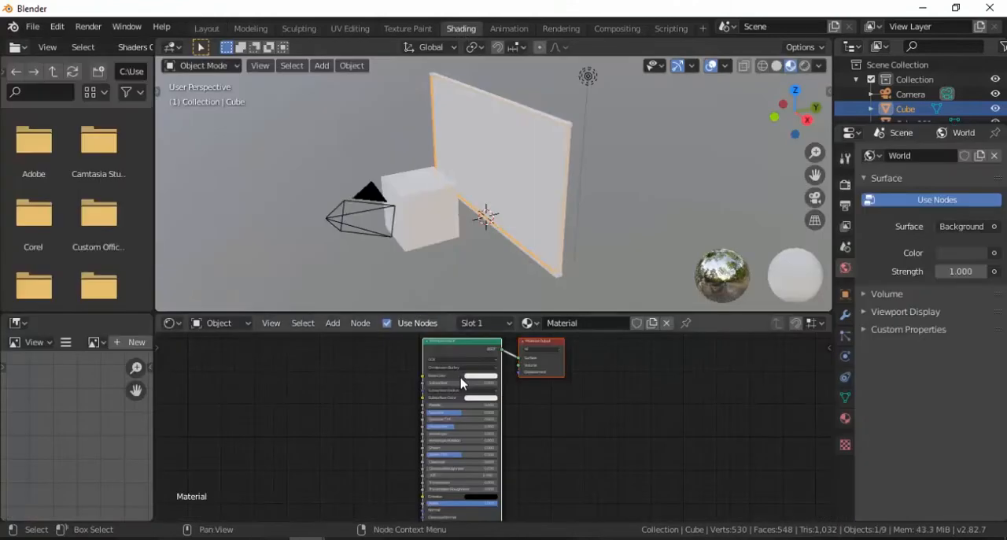
pyautogui.scroll(1, 462, 383)
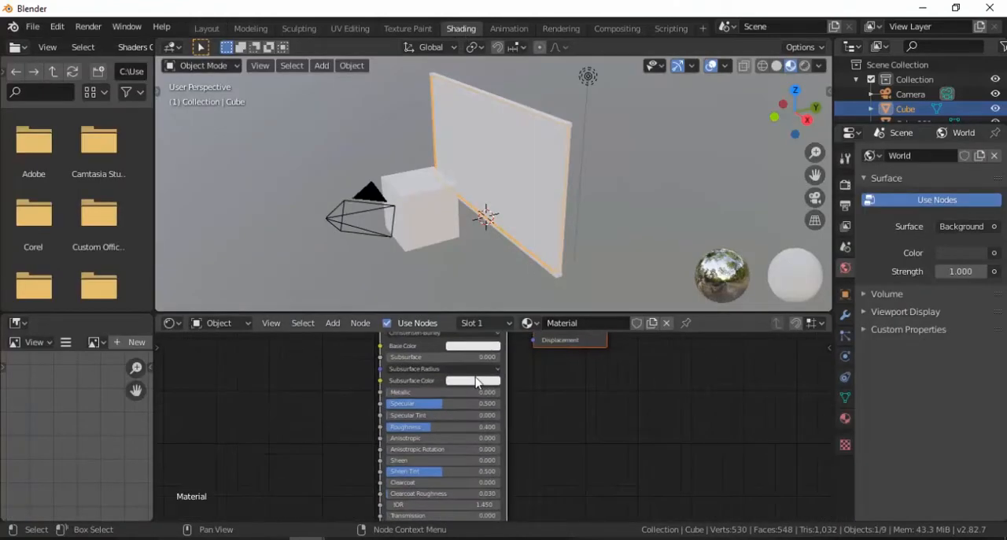
pyautogui.moveTo(479, 380); pyautogui.dragTo(465, 449, button='middle')
pyautogui.scroll(2, 465, 449)
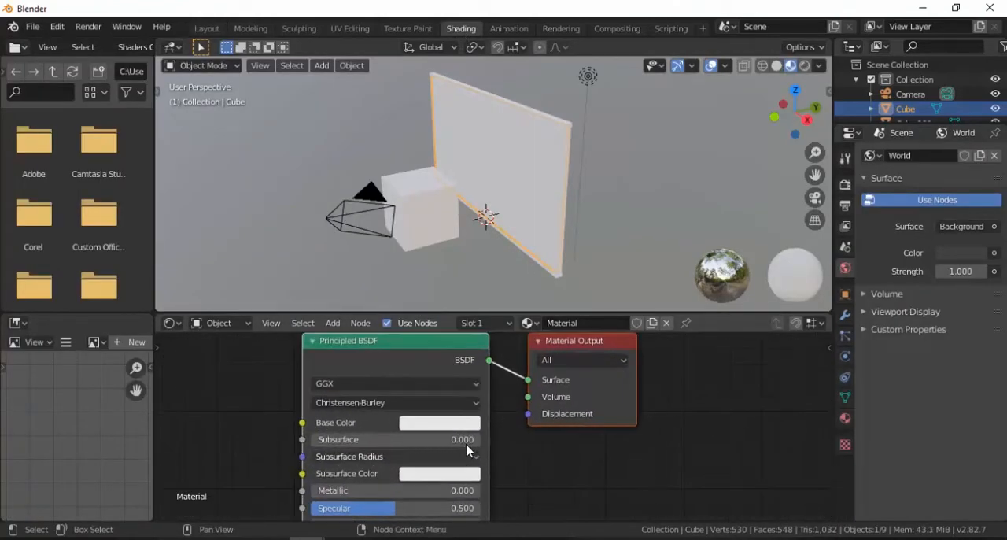
pyautogui.click(442, 429)
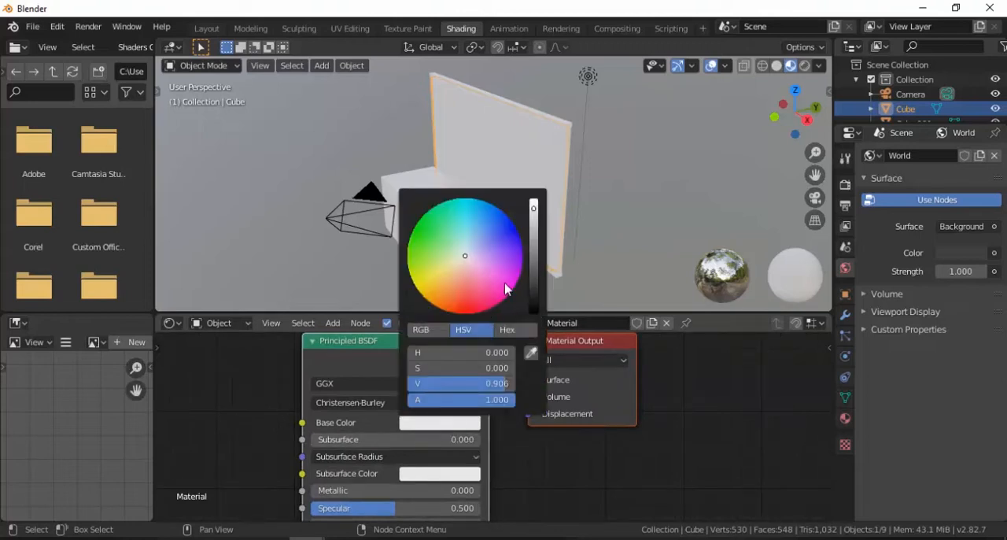
pyautogui.moveTo(534, 207); pyautogui.dragTo(533, 198)
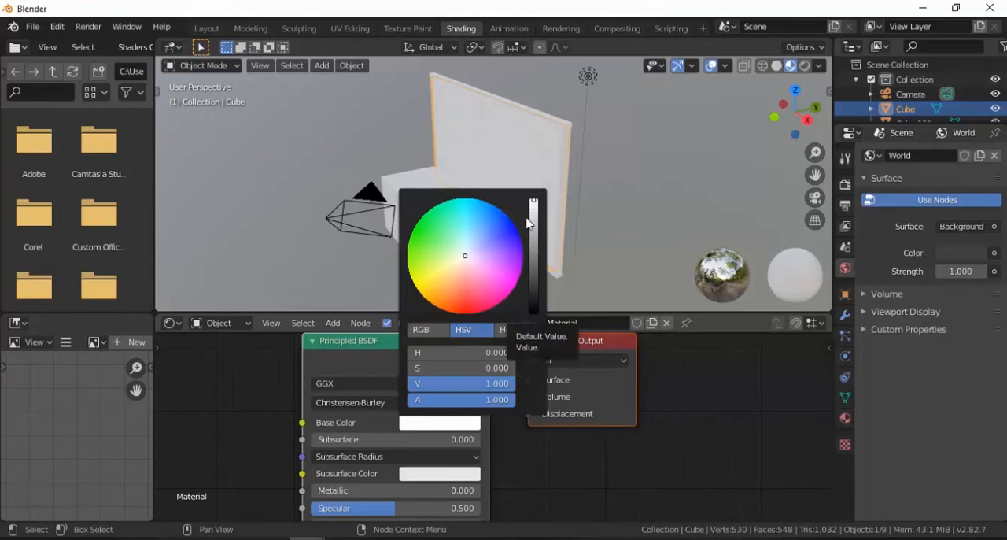
# Spread the Principled BSDF and Material Output nodes apart and insert a Mix Shader on the link between them
pyautogui.click(443, 347)
pyautogui.moveTo(425, 344); pyautogui.dragTo(291, 374)
pyautogui.moveTo(593, 340); pyautogui.dragTo(768, 352)
pyautogui.moveTo(291, 380); pyautogui.dragTo(255, 386)
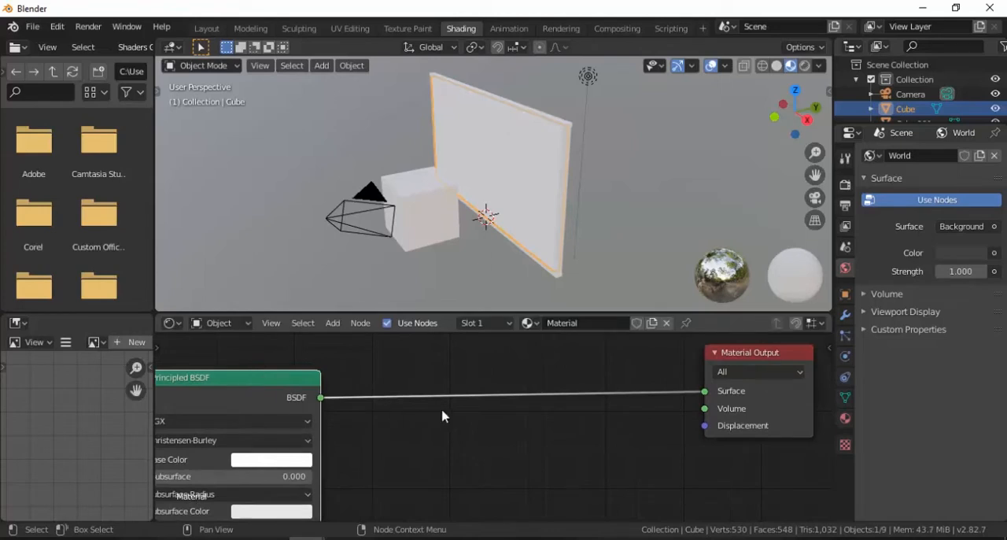
pyautogui.scroll(-2, 442, 416)
pyautogui.hotkey('shift', 'a')
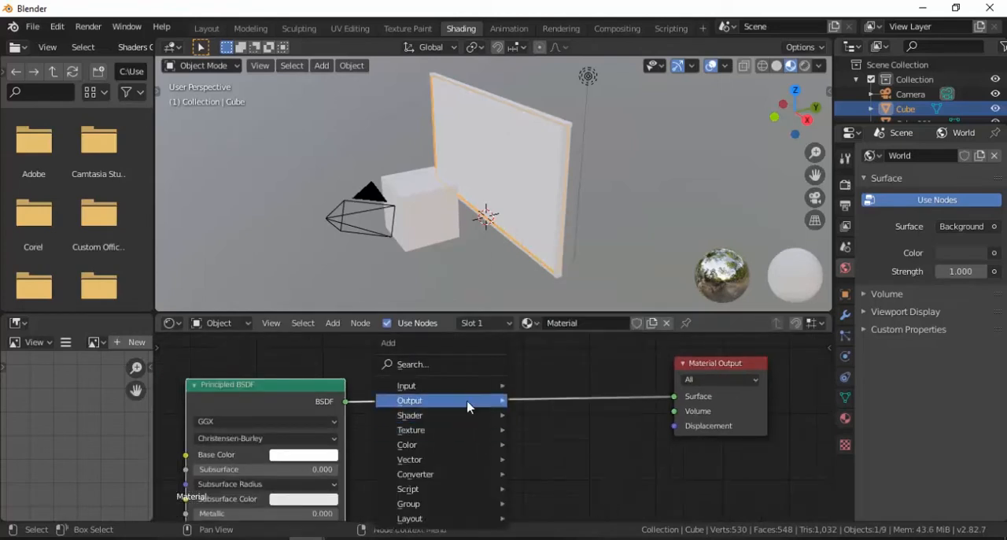
pyautogui.click(460, 367)
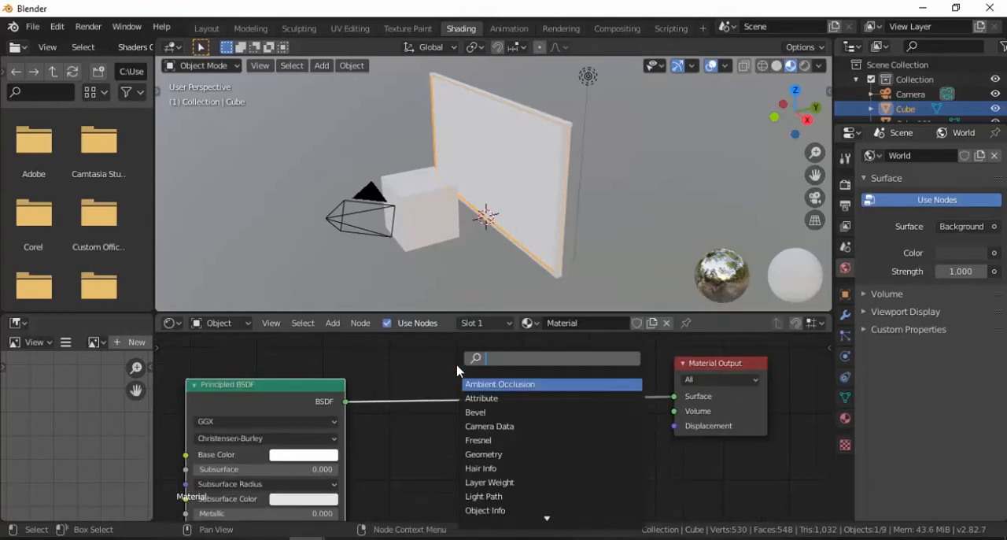
pyautogui.write('mix')
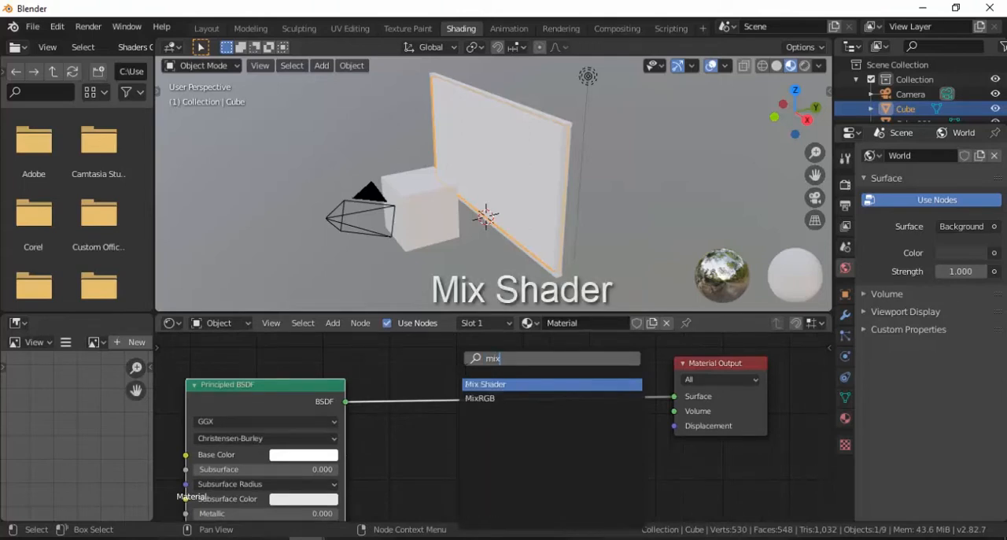
pyautogui.click(508, 386)
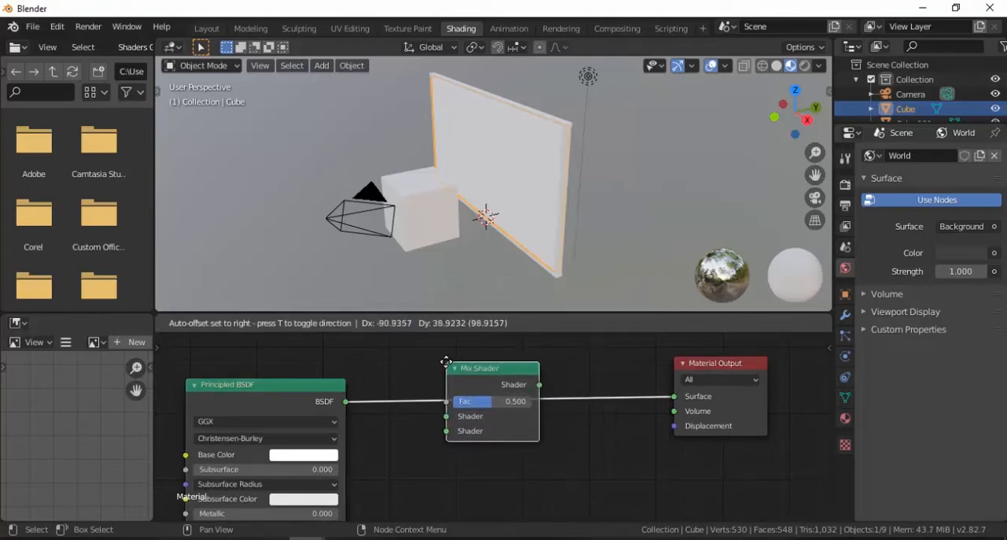
pyautogui.click(453, 368)
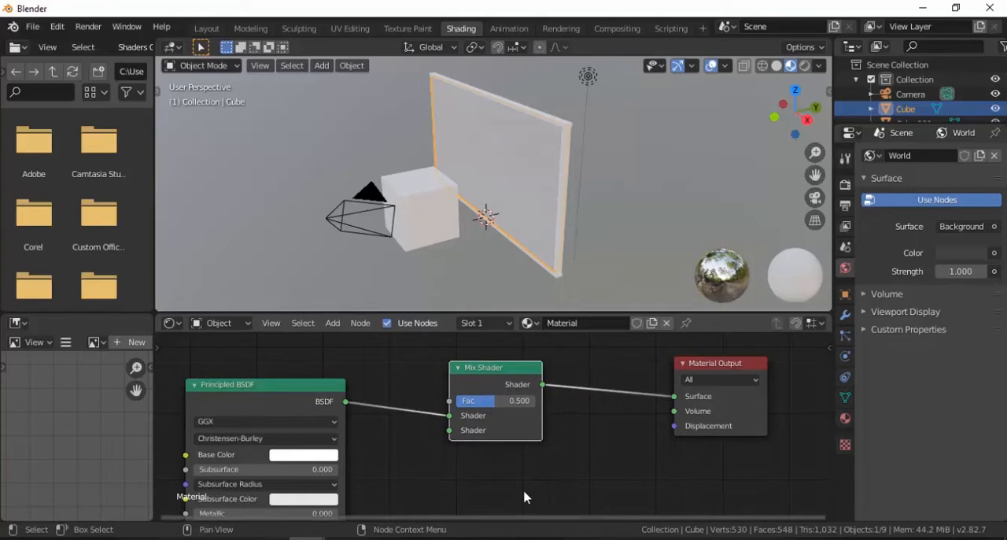
# Add a Glass BSDF node below the Mix Shader and connect it to the Mix Shader's second shader input
pyautogui.hotkey('shift', 'a')
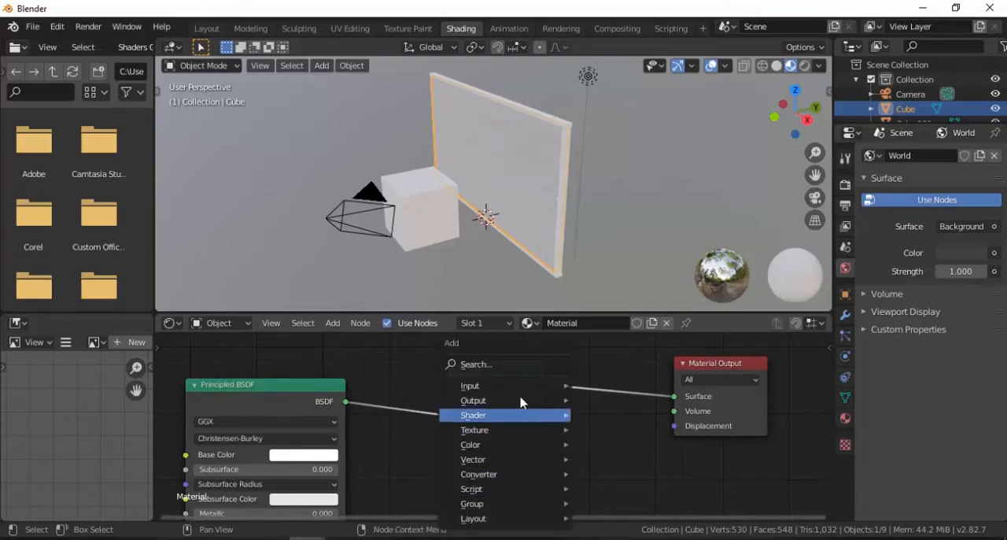
pyautogui.click(515, 373)
pyautogui.write('glass')
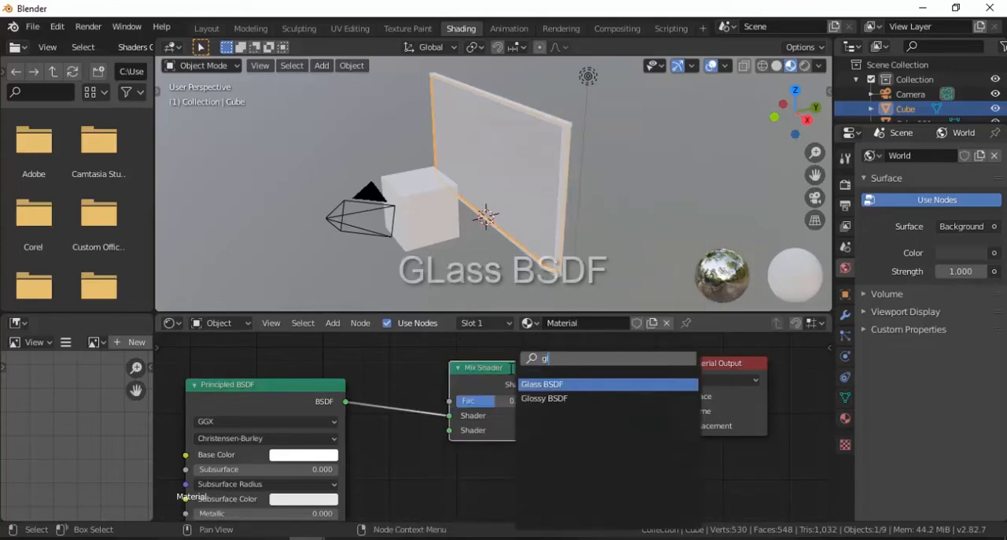
pyautogui.click(551, 384)
pyautogui.click(371, 448)
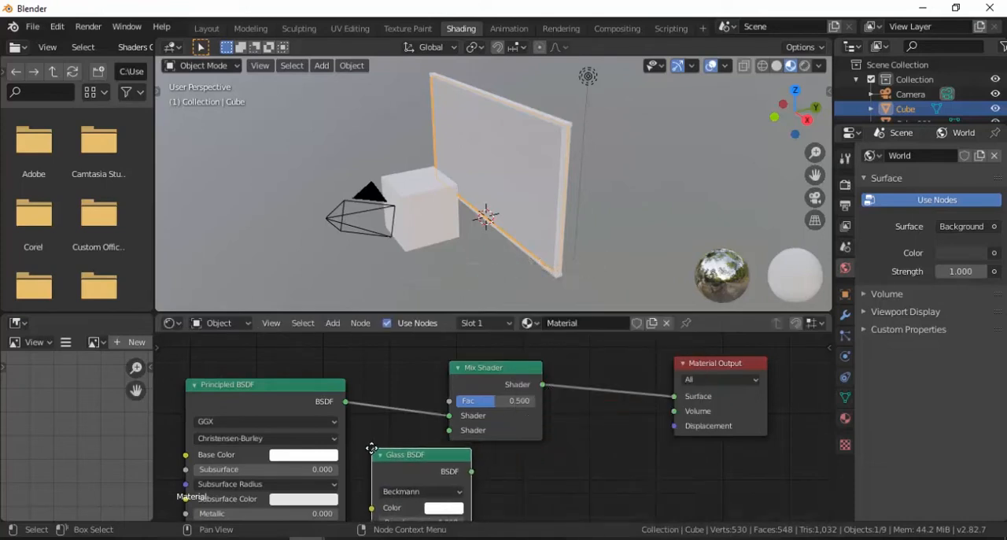
pyautogui.moveTo(483, 384); pyautogui.dragTo(548, 376)
pyautogui.moveTo(471, 471); pyautogui.dragTo(514, 421)
# Set the Glass BSDF's IOR to 0.850
pyautogui.scroll(-1, 543, 439)
pyautogui.keyDown('shift'); pyautogui.scroll(-2, 546, 427); pyautogui.keyUp('shift')
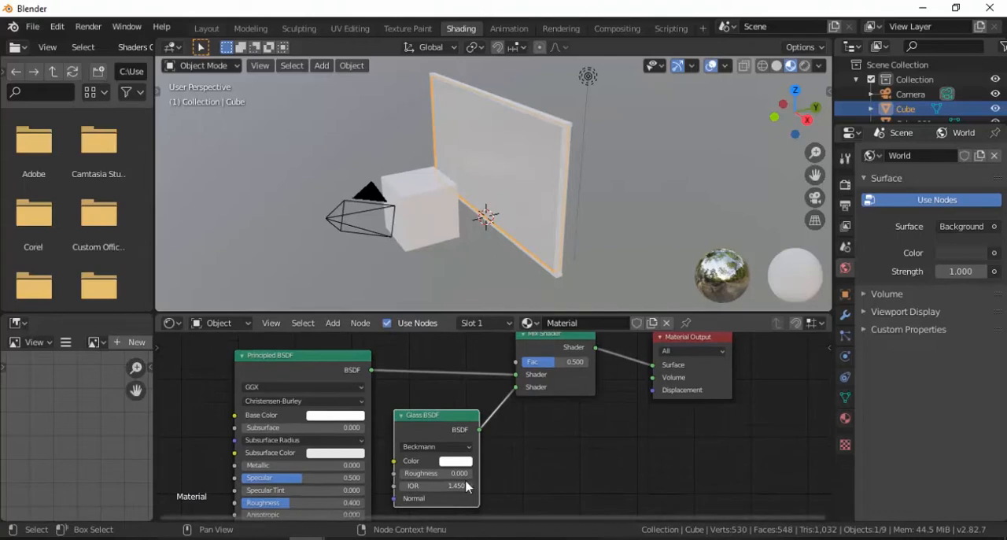
pyautogui.scroll(1, 464, 492)
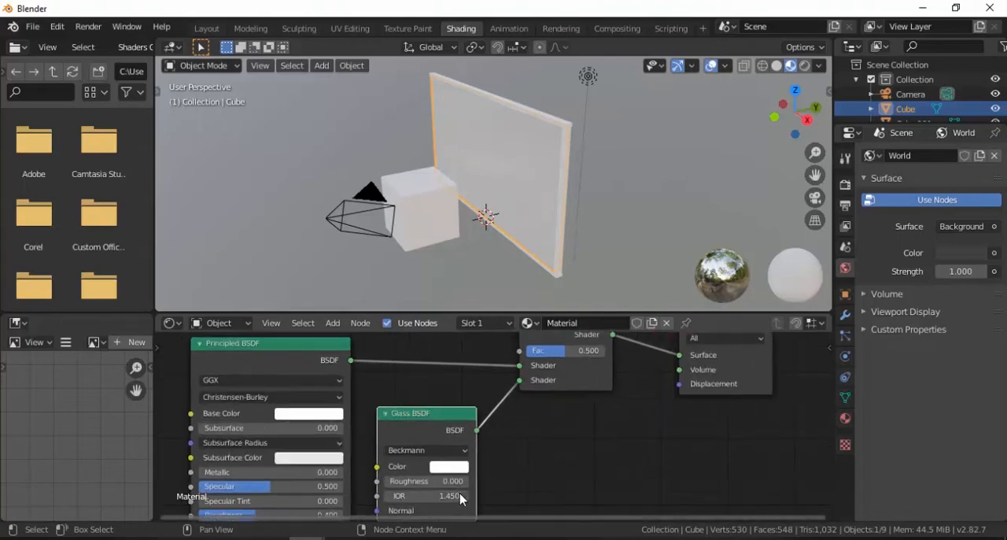
pyautogui.moveTo(459, 494); pyautogui.dragTo(474, 483, button='middle')
pyautogui.moveTo(475, 485); pyautogui.dragTo(456, 485)
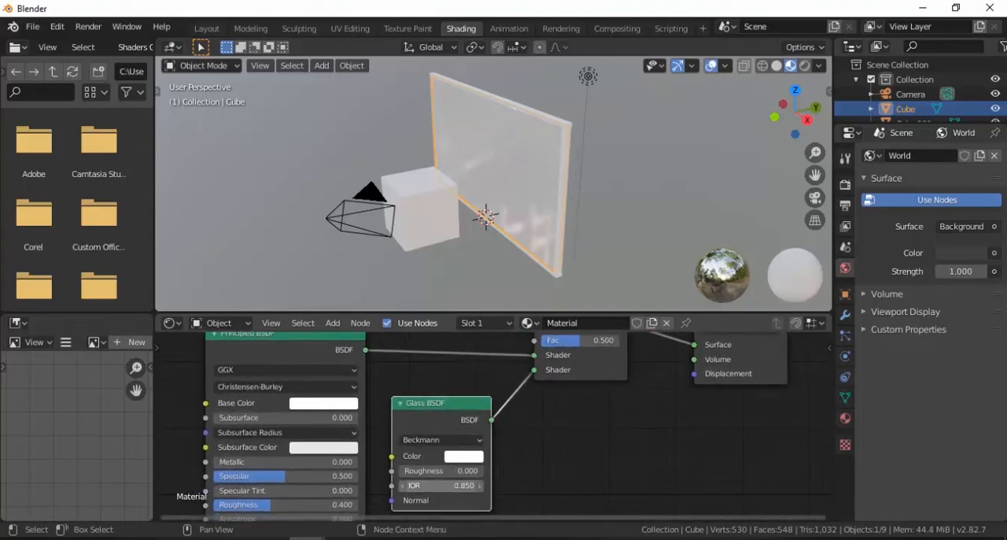
# Make room before the Material Output and insert a second Mix Shader between it and the first Mix Shader
pyautogui.moveTo(524, 458); pyautogui.dragTo(509, 466, button='middle')
pyautogui.keyDown('shift'); pyautogui.moveTo(558, 441); pyautogui.dragTo(525, 479, button='middle'); pyautogui.keyUp('shift')
pyautogui.moveTo(656, 378); pyautogui.dragTo(749, 371)
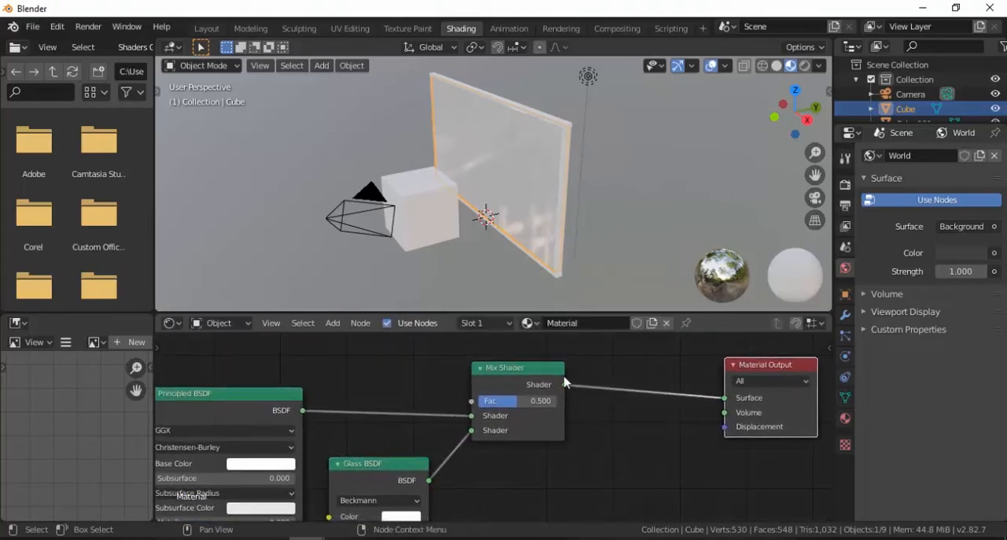
pyautogui.moveTo(527, 368); pyautogui.dragTo(510, 370)
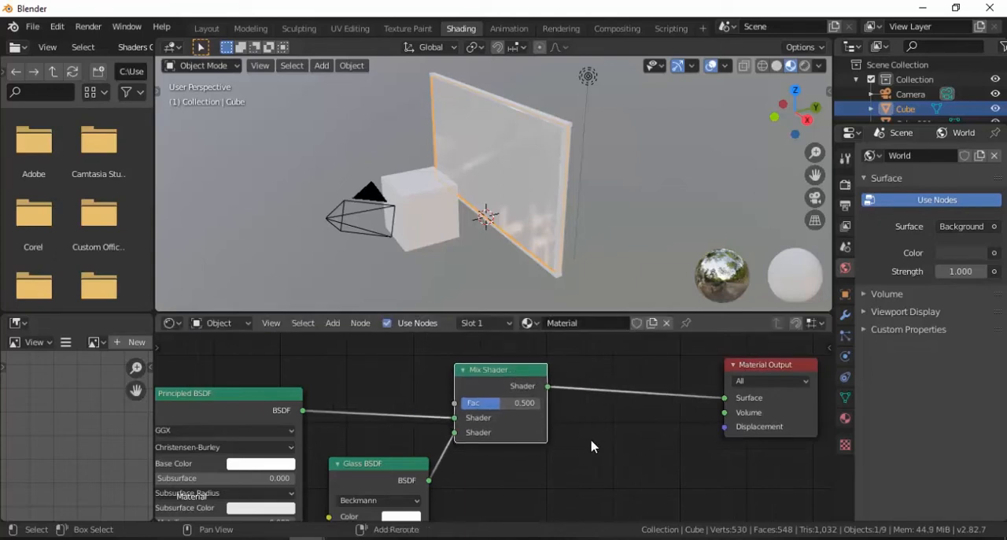
pyautogui.hotkey('shift', 'a')
pyautogui.click(582, 362)
pyautogui.write('mix')
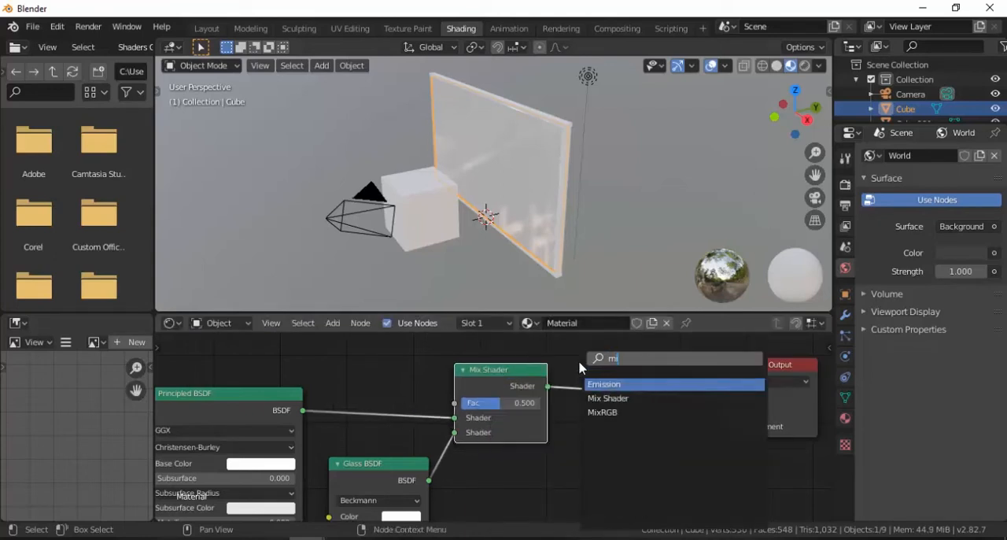
pyautogui.click(620, 383)
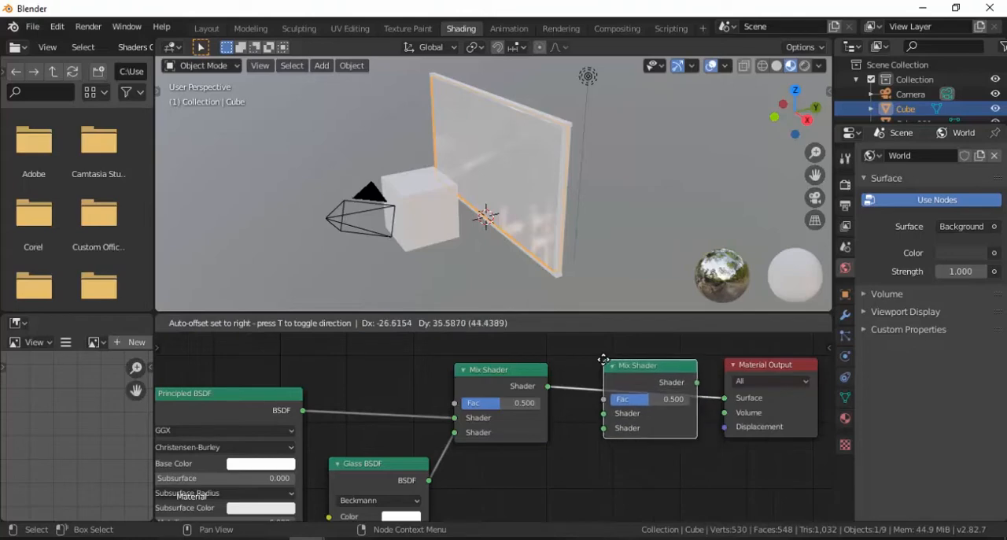
pyautogui.click(606, 361)
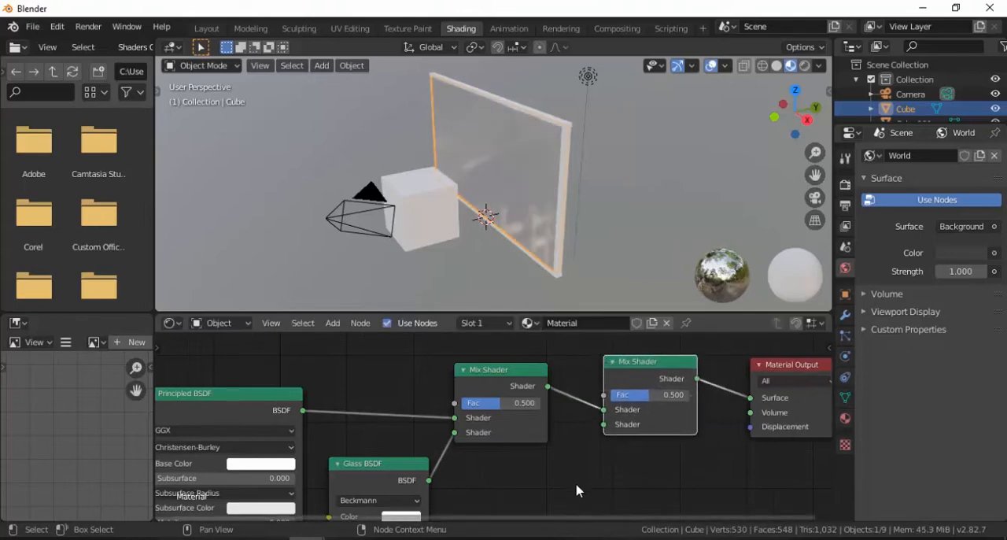
# Add a Transparent BSDF node and connect it to the second Mix Shader's free shader input
pyautogui.hotkey('shift', 'a')
pyautogui.click(553, 365)
pyautogui.write('tran')
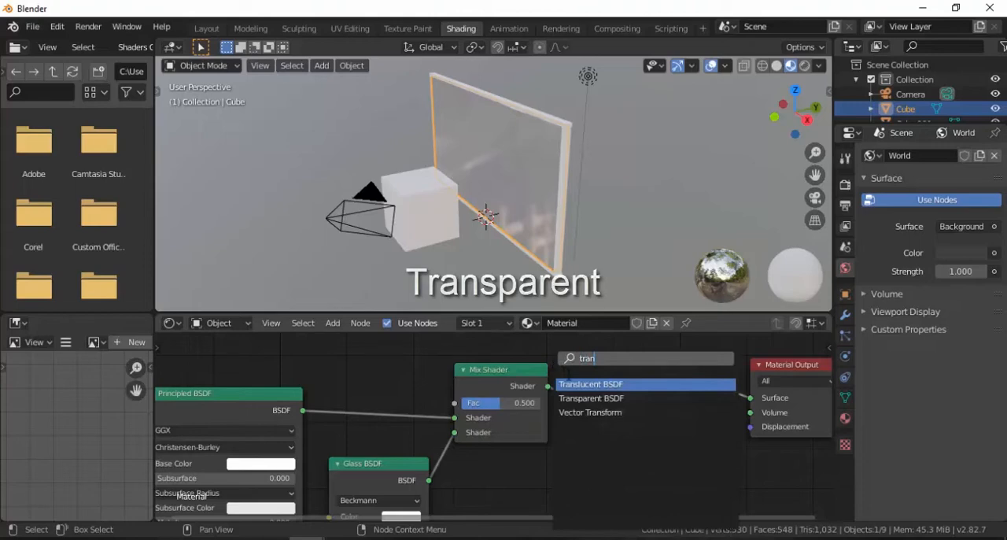
pyautogui.click(586, 398)
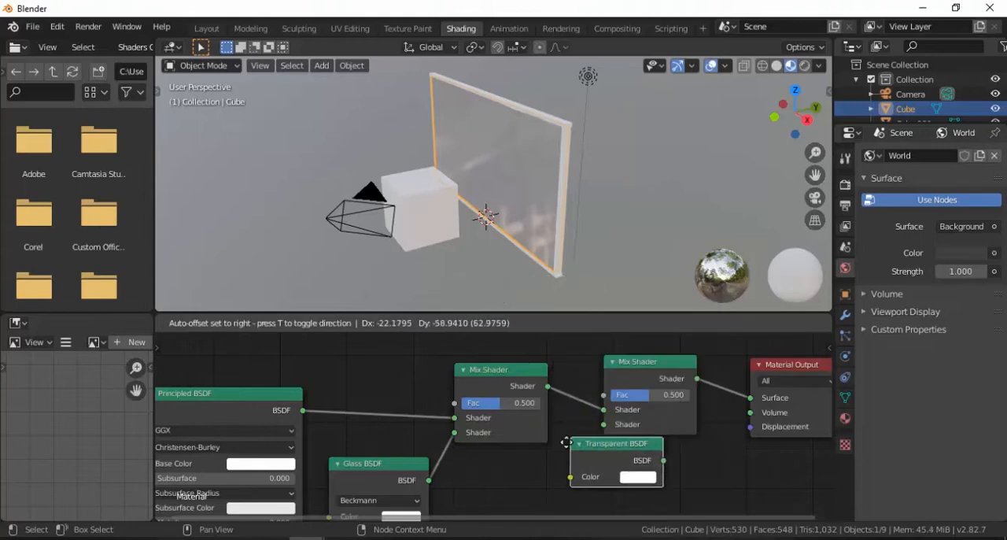
pyautogui.click(488, 464)
pyautogui.moveTo(584, 488); pyautogui.dragTo(606, 429)
# Set the first Mix Shader's factor to 1.000 and the second Mix Shader's factor to 0.675
pyautogui.moveTo(507, 220); pyautogui.dragTo(537, 191, button='middle')
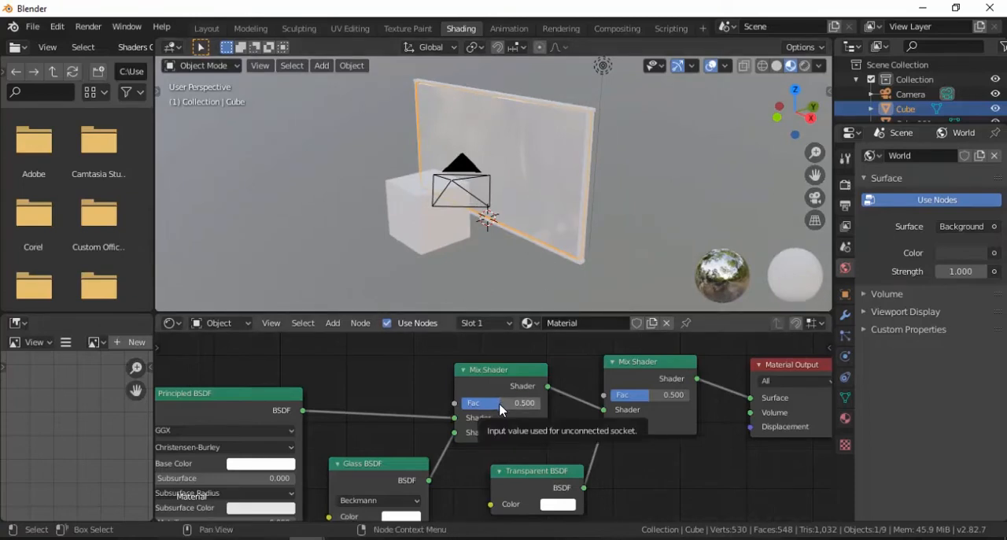
pyautogui.moveTo(496, 403); pyautogui.dragTo(542, 403)
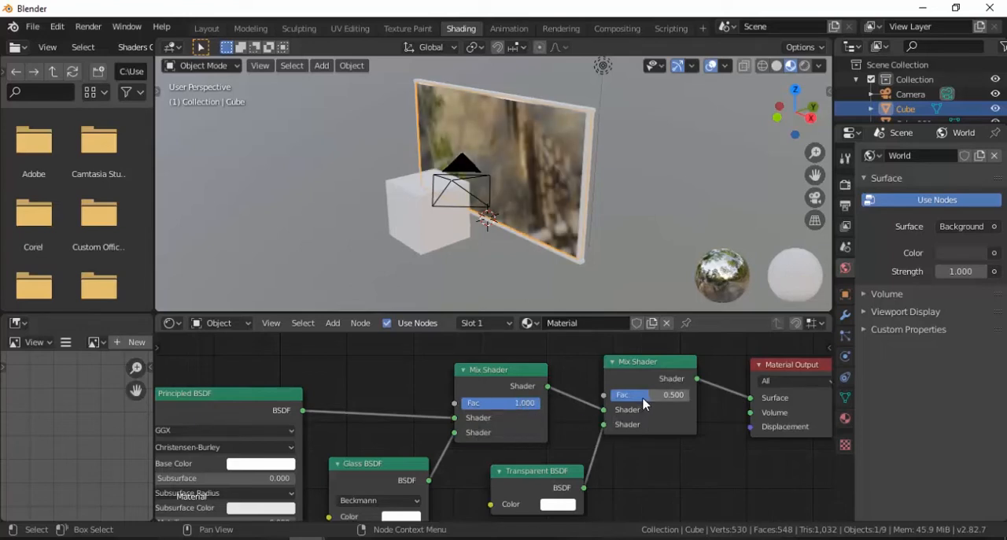
pyautogui.moveTo(647, 403); pyautogui.dragTo(656, 404)
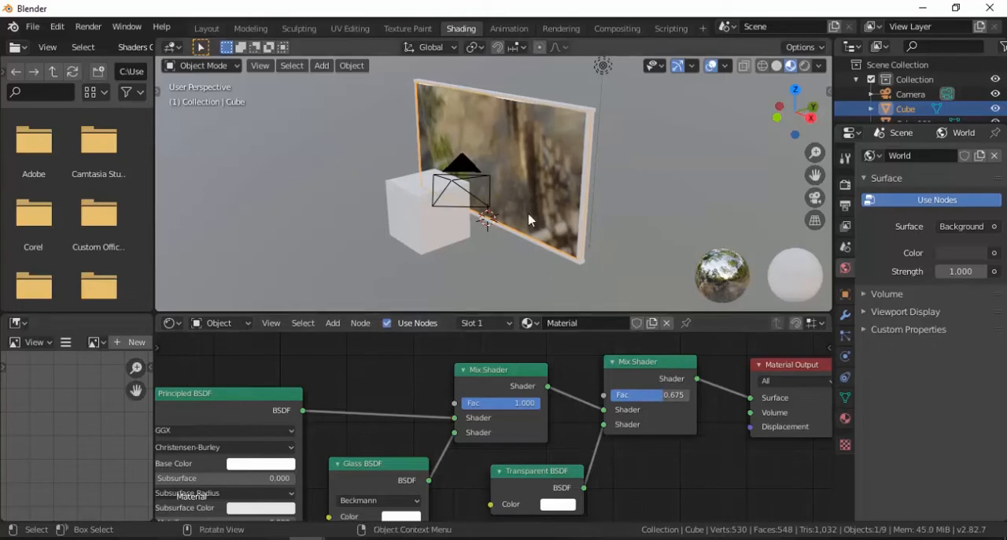
# Return to the Layout workspace and switch the viewport shading to Rendered
pyautogui.click(206, 29)
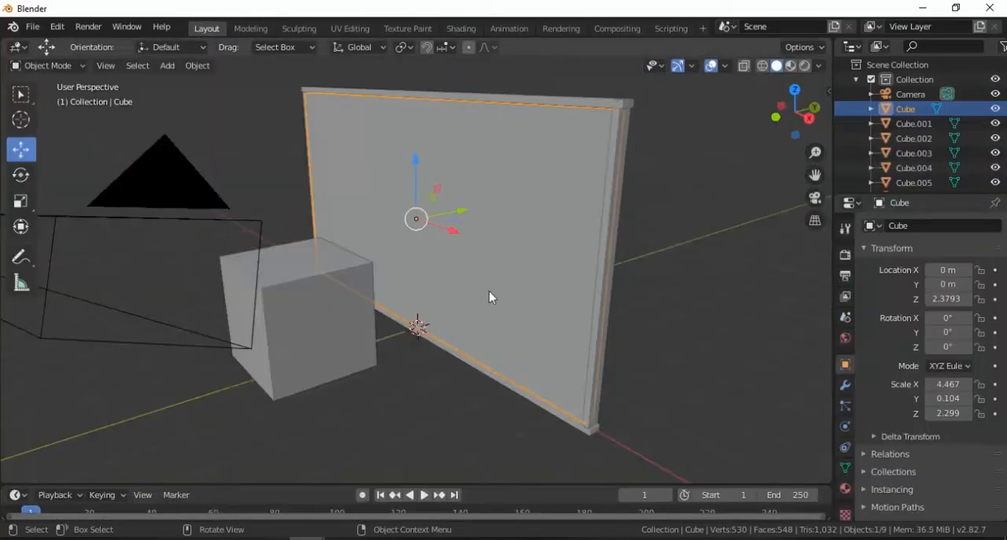
pyautogui.press('z')
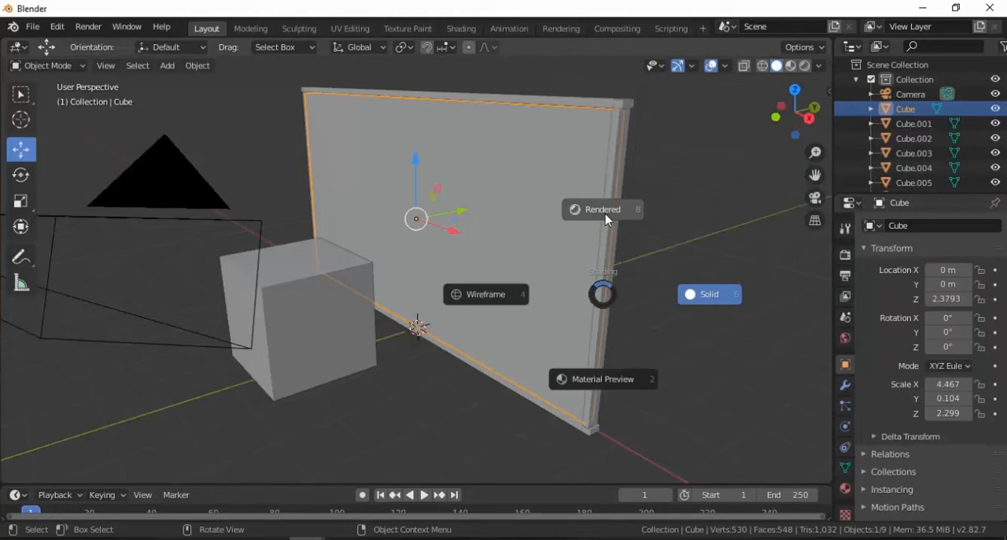
pyautogui.click(598, 222)
pyautogui.scroll(-2, 540, 254)
pyautogui.moveTo(539, 254); pyautogui.dragTo(508, 309, button='middle')
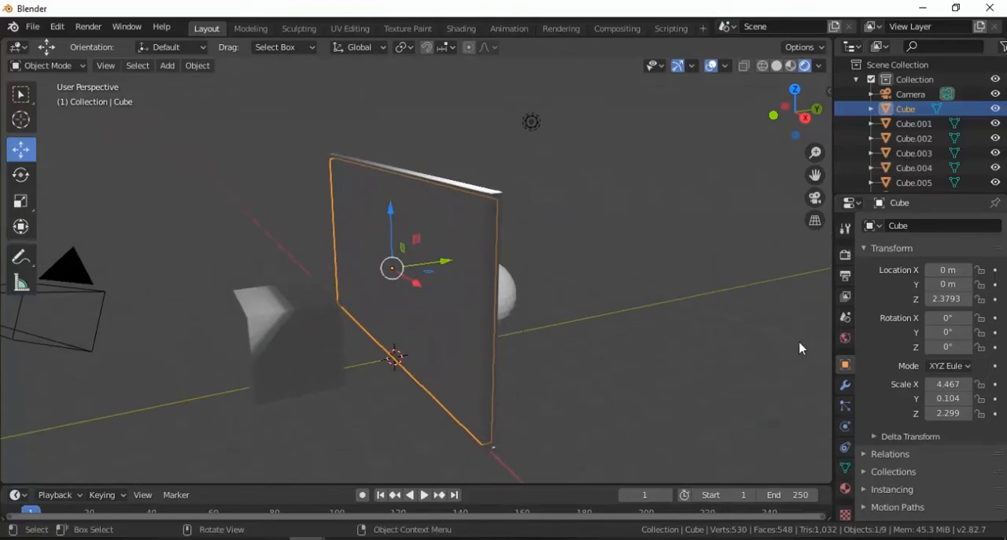
# Assign an Environment Texture to the World background colour and load Environment Back.jpeg from the Desktop folder
pyautogui.click(845, 339)
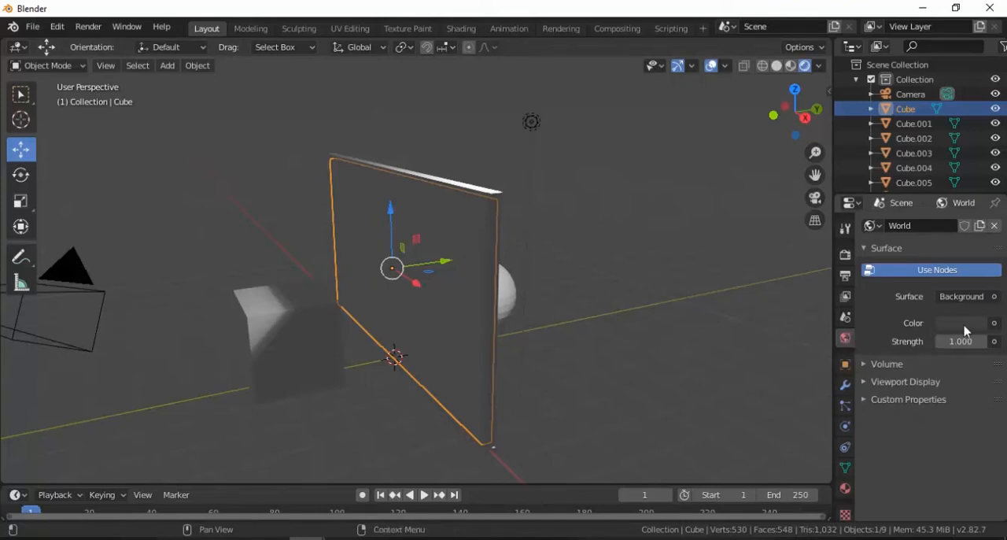
pyautogui.click(994, 324)
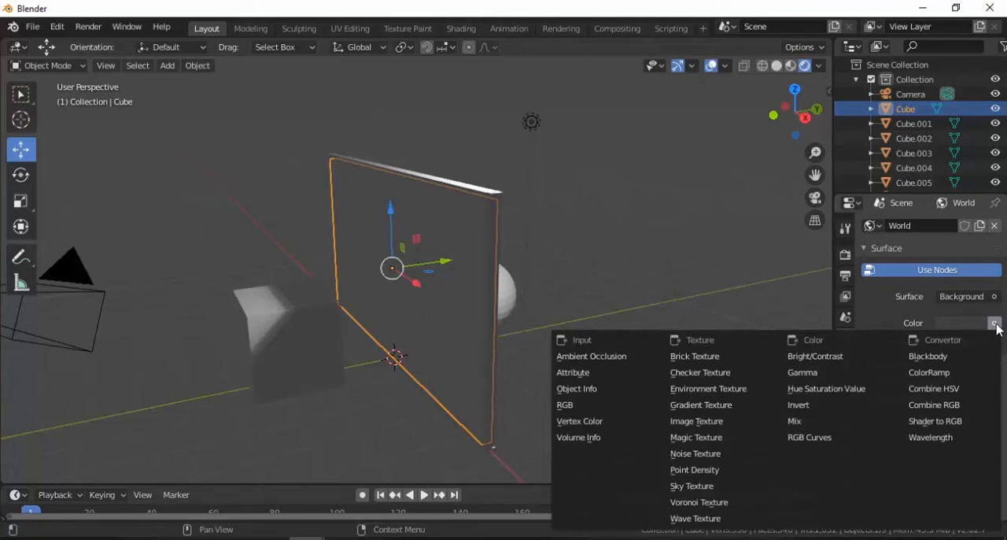
pyautogui.click(710, 391)
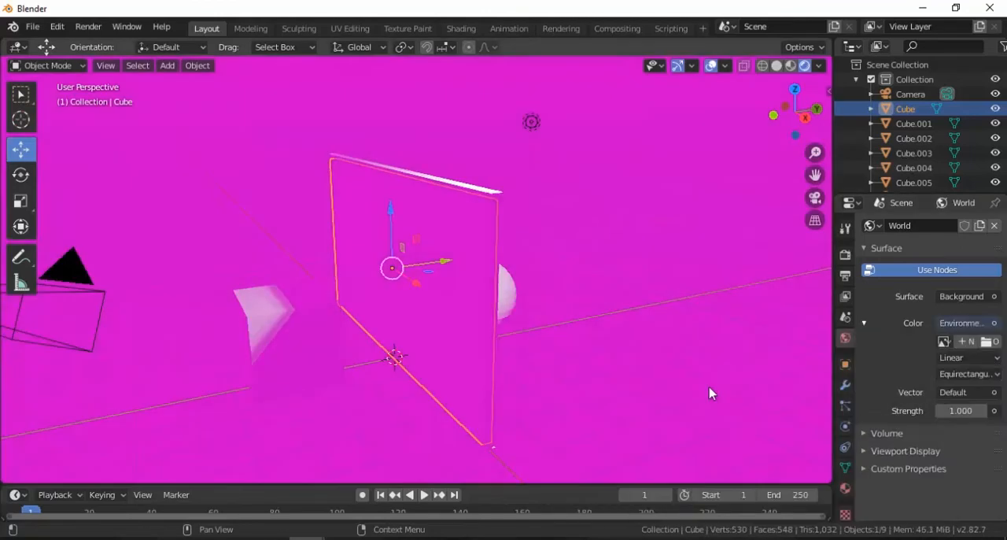
pyautogui.click(986, 343)
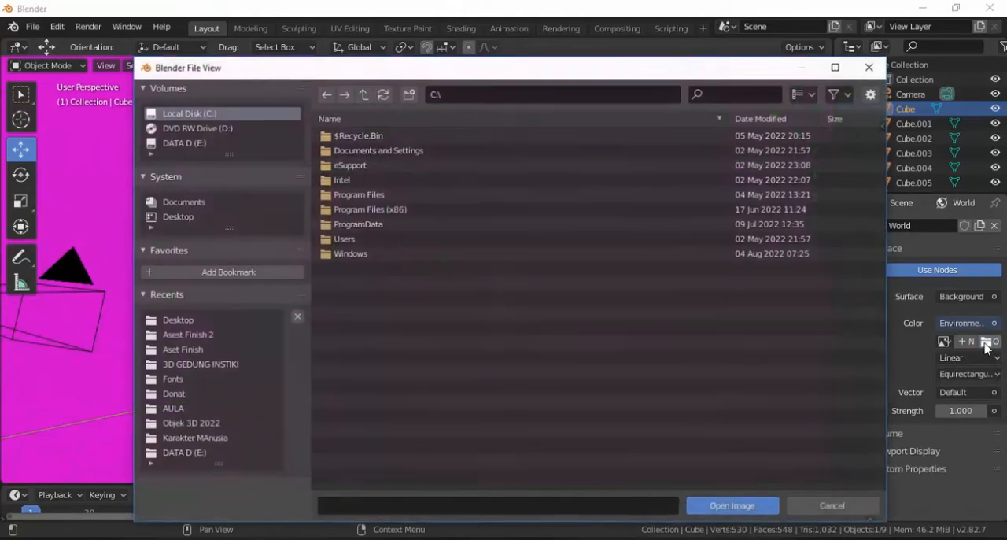
pyautogui.click(181, 219)
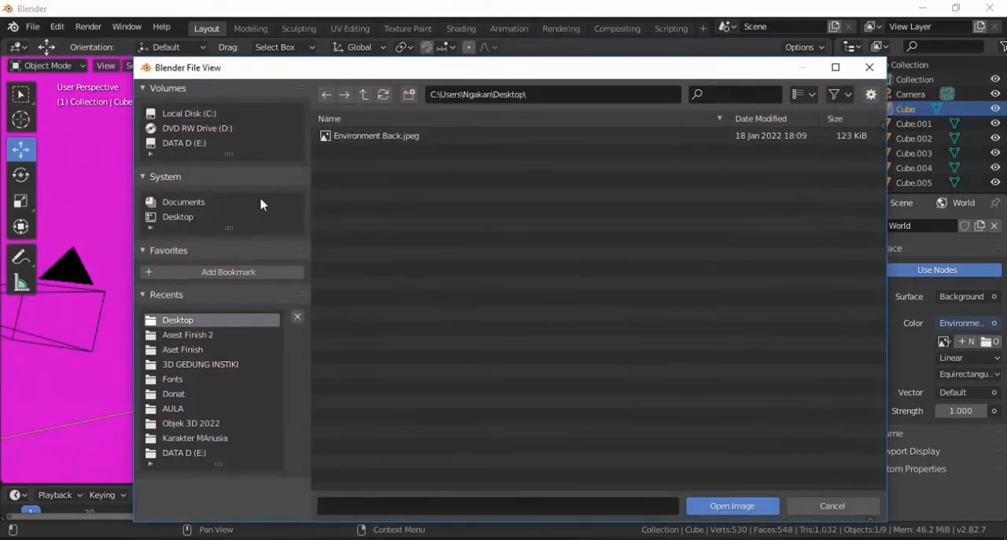
pyautogui.doubleClick(382, 138)
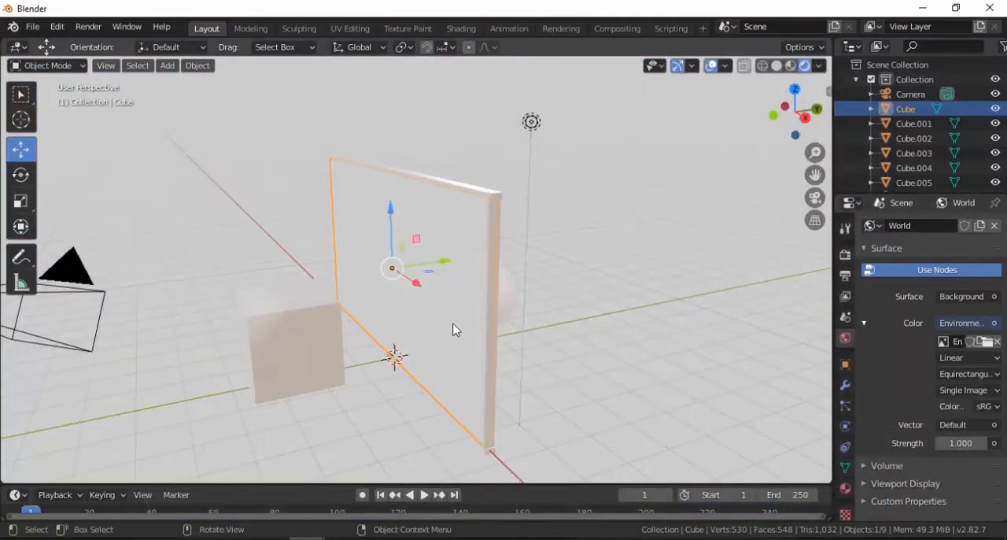
# Enable Ambient Occlusion, Bloom and Screen Space Reflections in the Eevee render settings
pyautogui.moveTo(453, 330); pyautogui.dragTo(494, 326, button='middle')
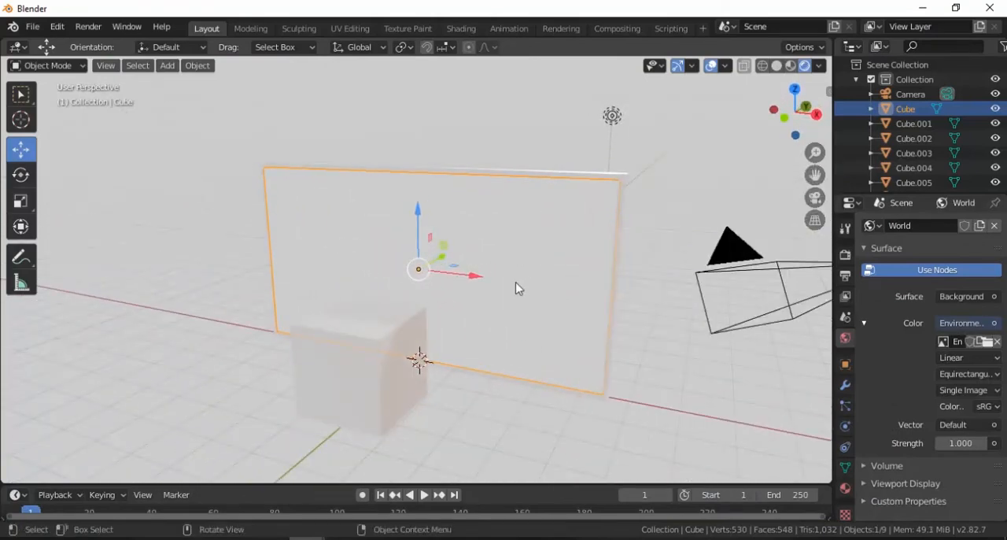
pyautogui.click(845, 257)
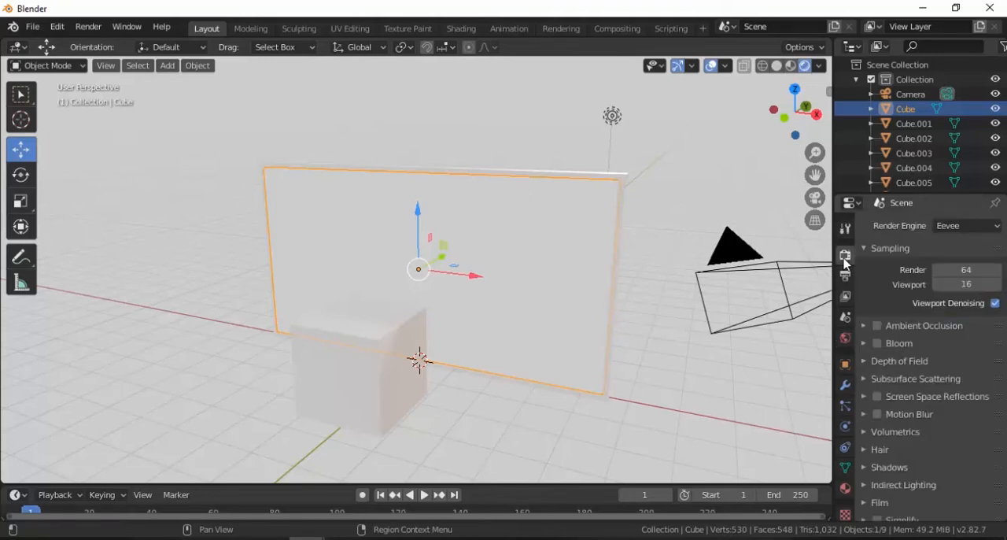
pyautogui.click(877, 326)
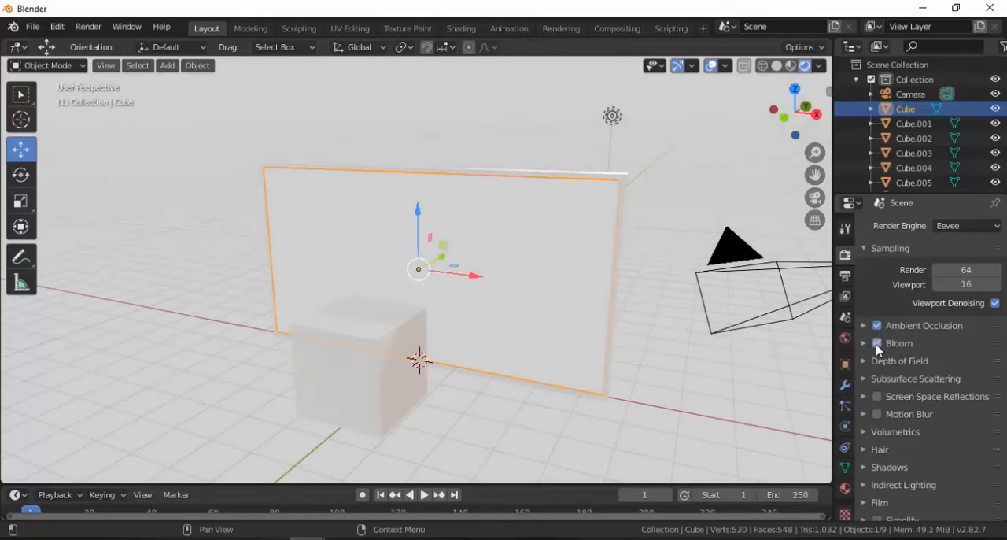
pyautogui.click(877, 344)
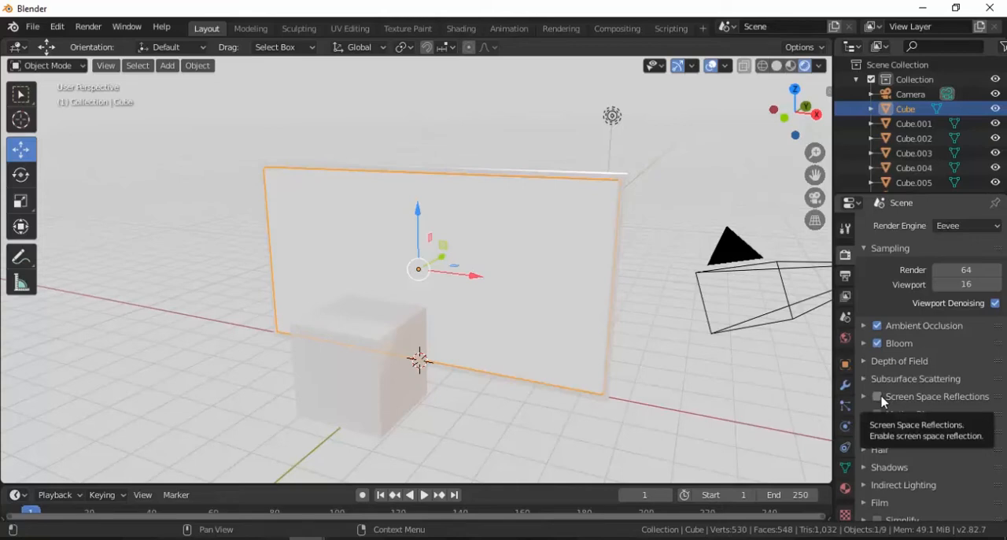
pyautogui.click(878, 397)
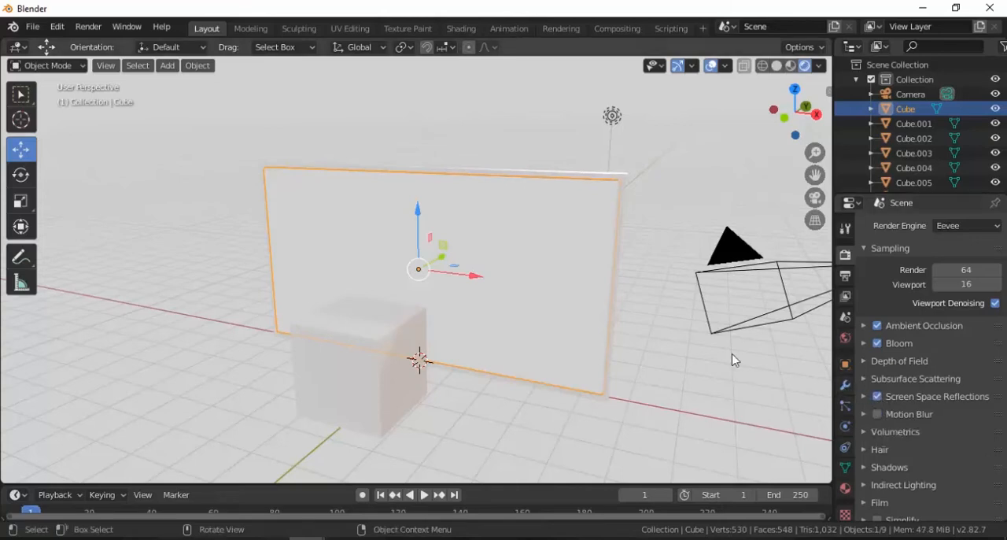
# Set the glass panel material's Blend Mode and Shadow Mode to Alpha Hashed
pyautogui.moveTo(578, 318); pyautogui.dragTo(508, 317, button='middle')
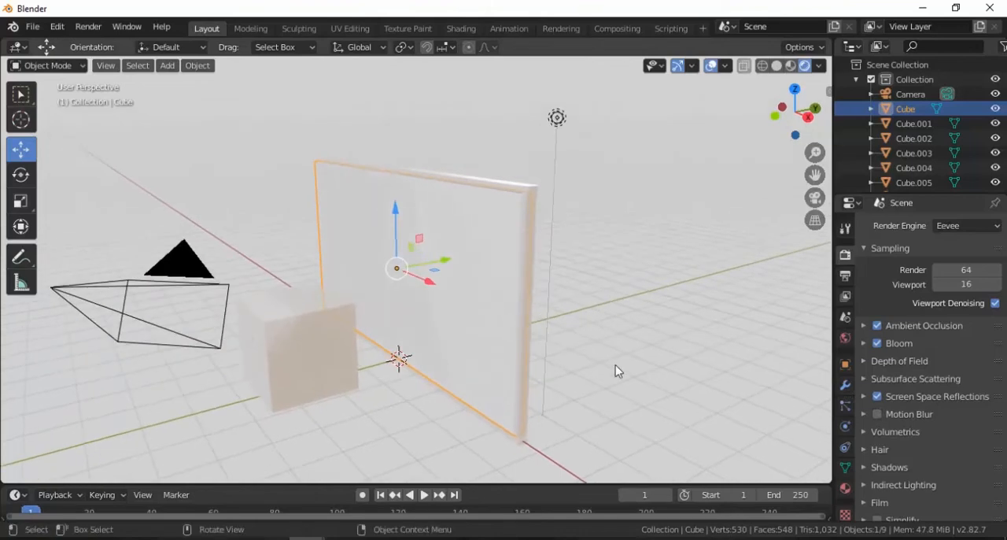
pyautogui.click(846, 489)
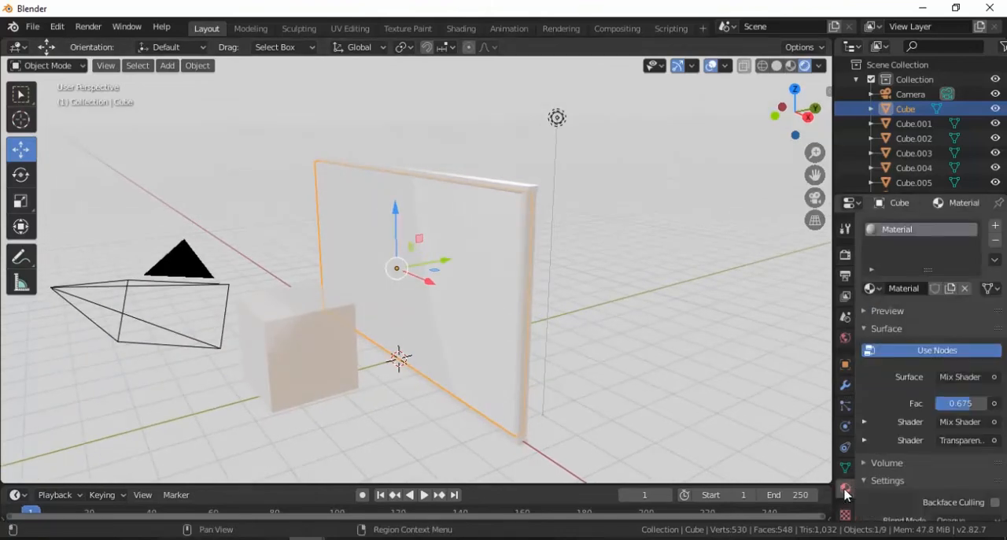
pyautogui.scroll(-5, 905, 460)
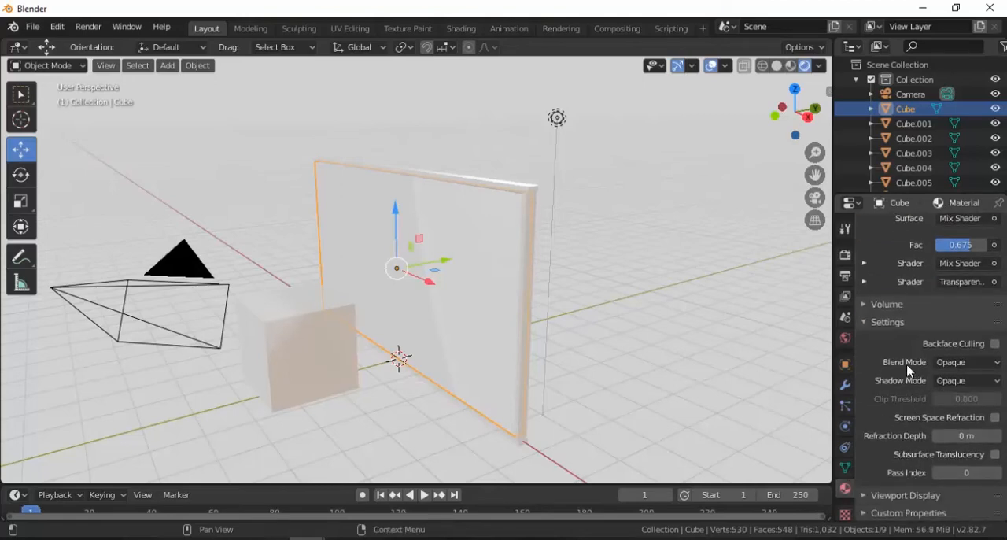
pyautogui.click(959, 366)
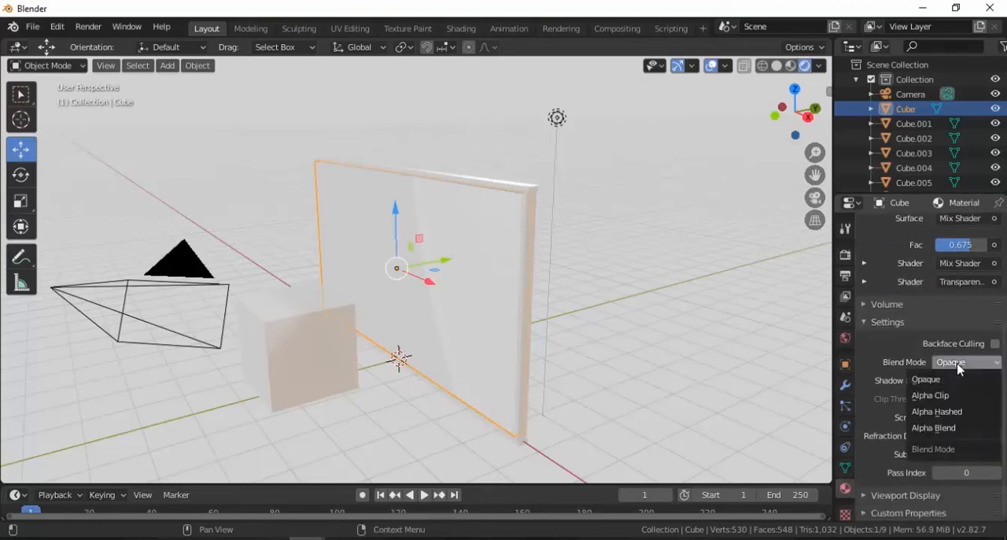
pyautogui.click(953, 413)
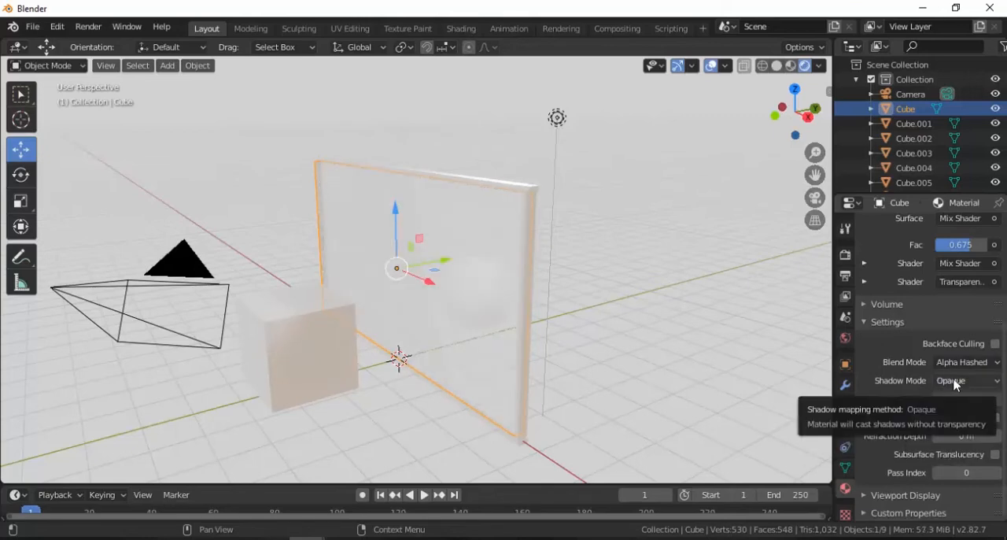
pyautogui.click(956, 382)
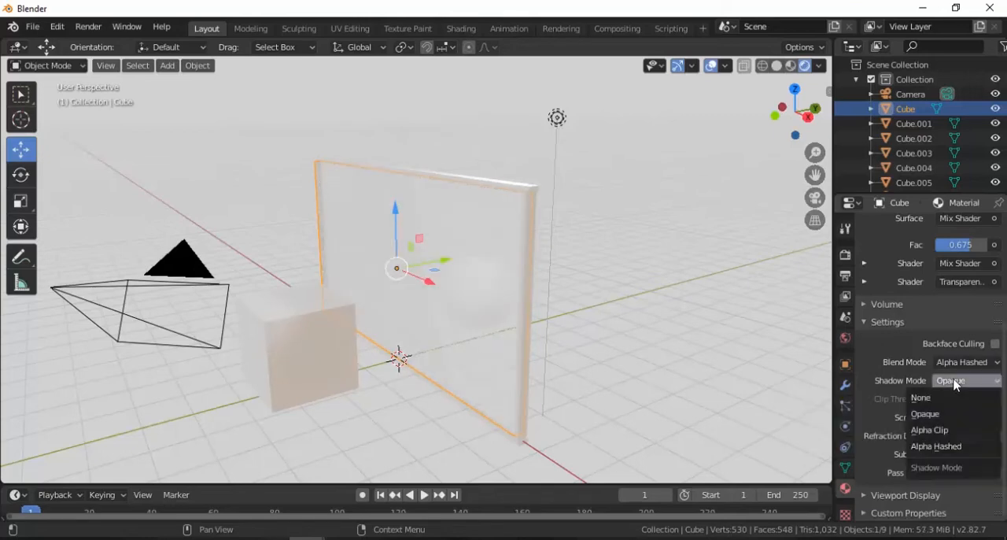
pyautogui.click(944, 447)
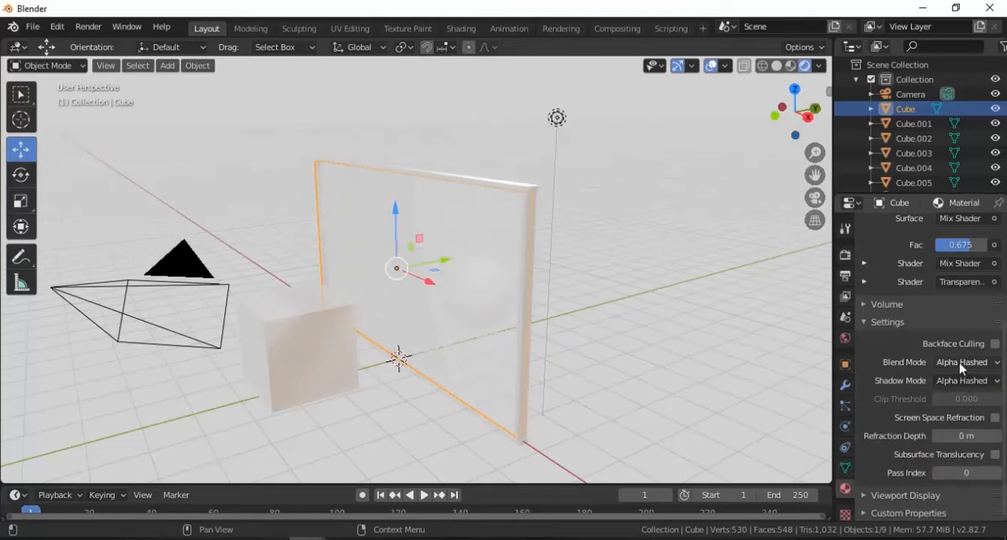
pyautogui.click(963, 382)
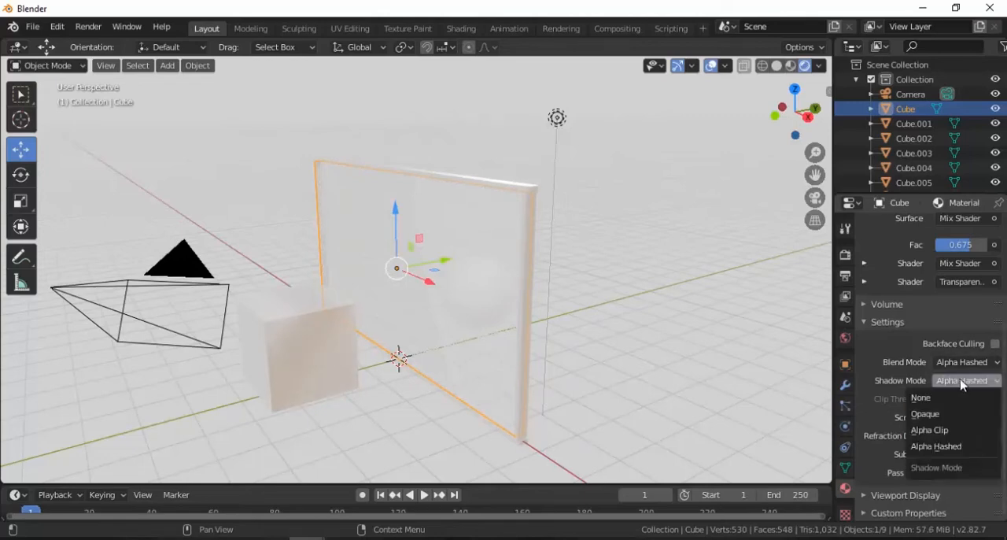
pyautogui.click(961, 383)
pyautogui.moveTo(619, 336); pyautogui.dragTo(798, 415, button='middle')
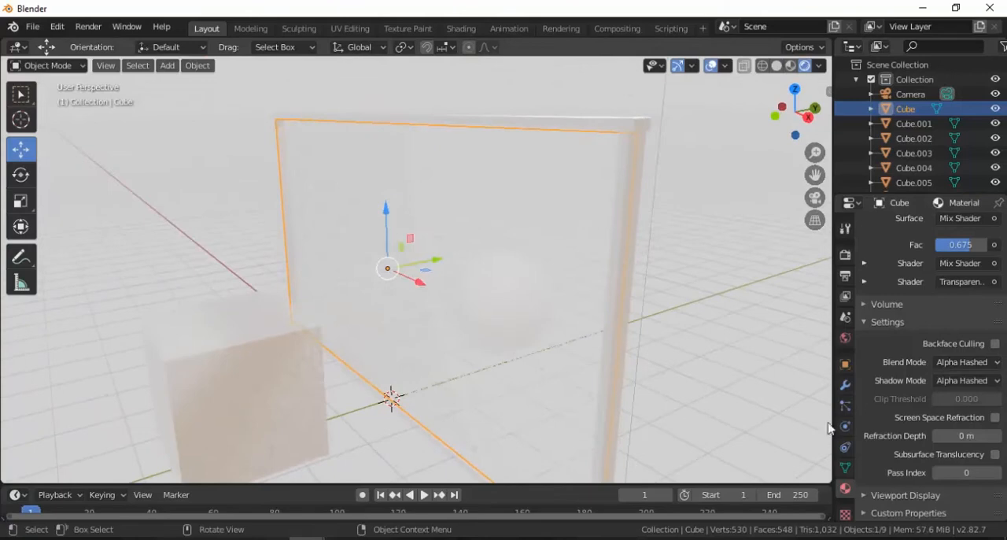
pyautogui.click(997, 438)
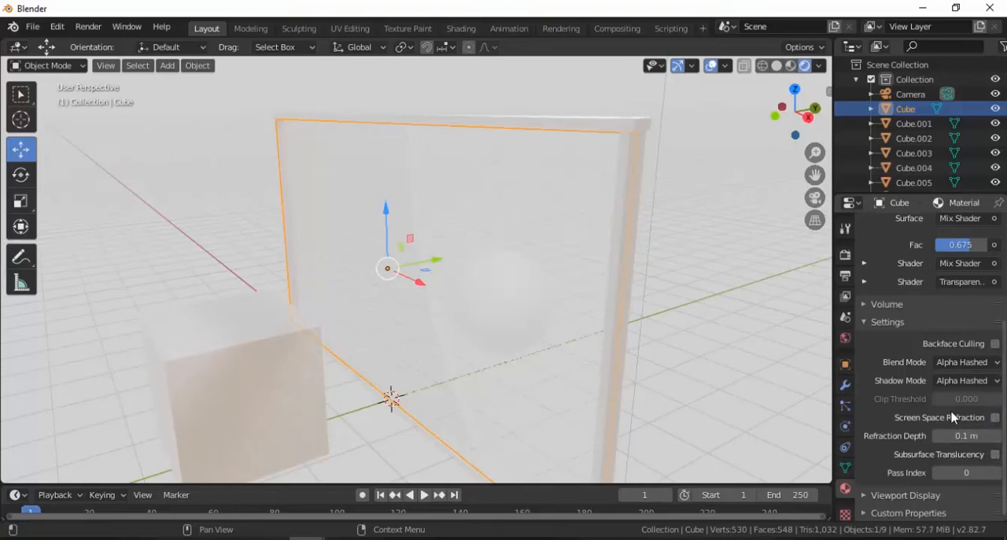
# Give the sphere behind the glass a new material with a bright yellow base colour
pyautogui.moveTo(531, 301)
pyautogui.mouseDown(button='middle')
pyautogui.moveTo(512, 276)
pyautogui.moveTo(461, 280)
pyautogui.moveTo(535, 319)
pyautogui.mouseUp(button='middle')
pyautogui.click(525, 323)
pyautogui.moveTo(483, 338); pyautogui.dragTo(640, 349, button='middle')
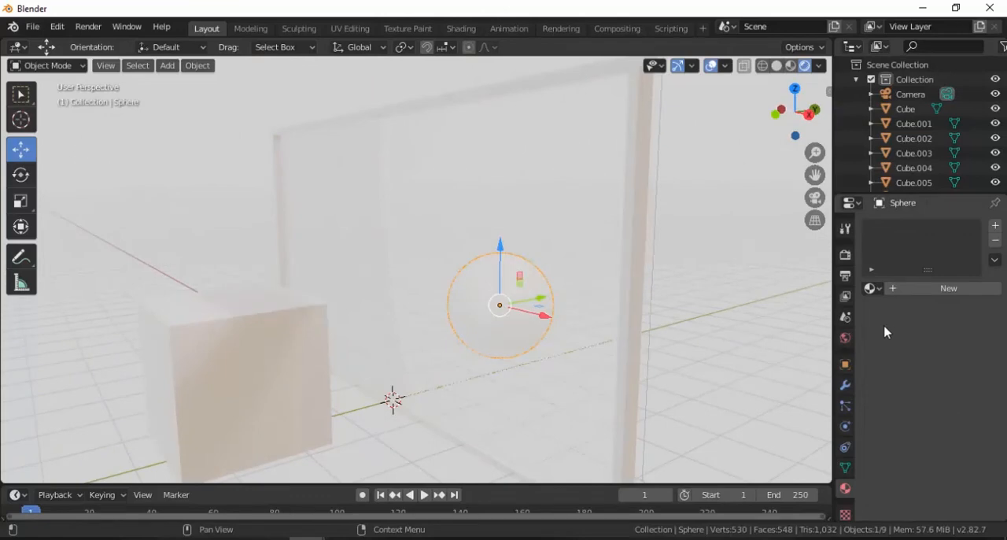
pyautogui.click(928, 296)
pyautogui.click(939, 351)
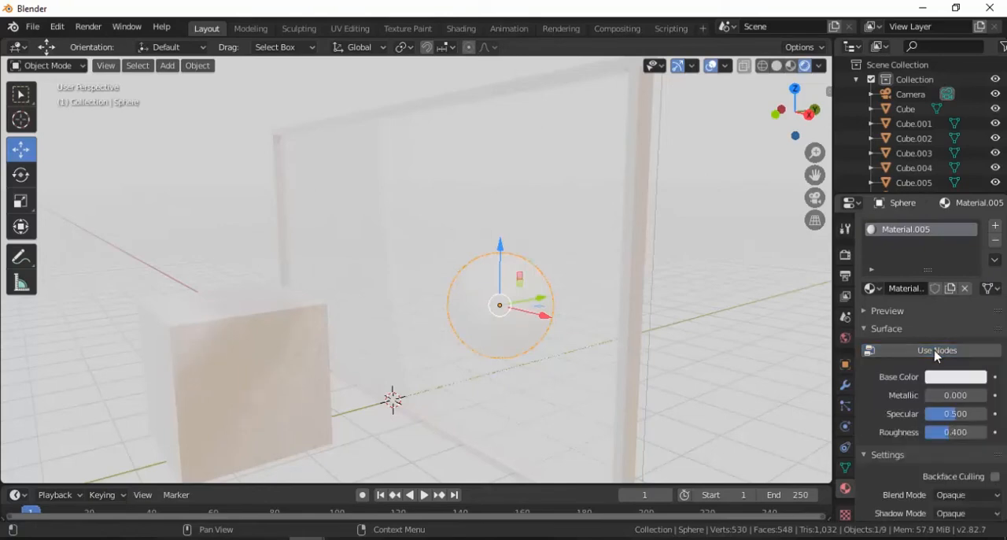
pyautogui.click(950, 384)
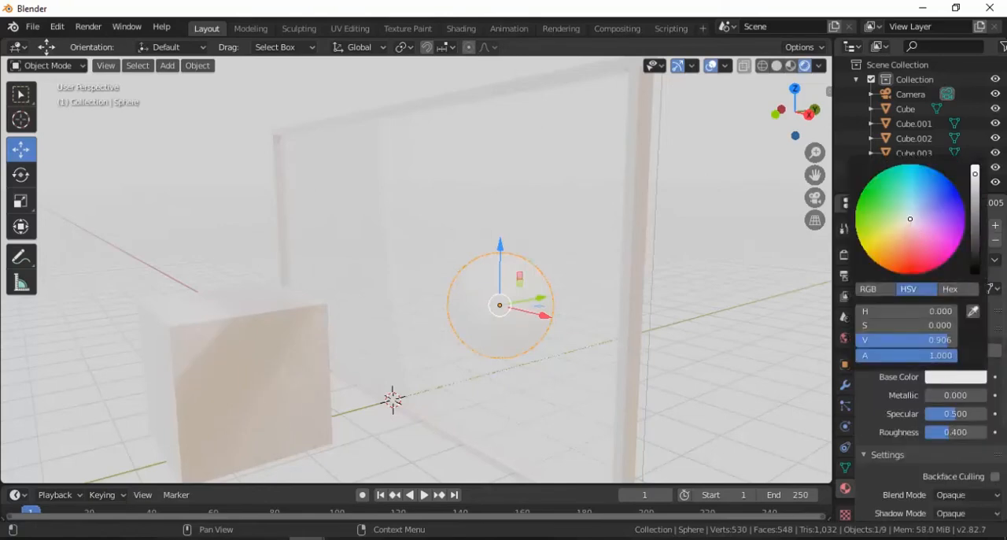
pyautogui.moveTo(910, 218); pyautogui.dragTo(870, 245)
pyautogui.moveTo(975, 174)
pyautogui.mouseDown()
pyautogui.moveTo(975, 202)
pyautogui.moveTo(975, 165)
pyautogui.mouseUp()
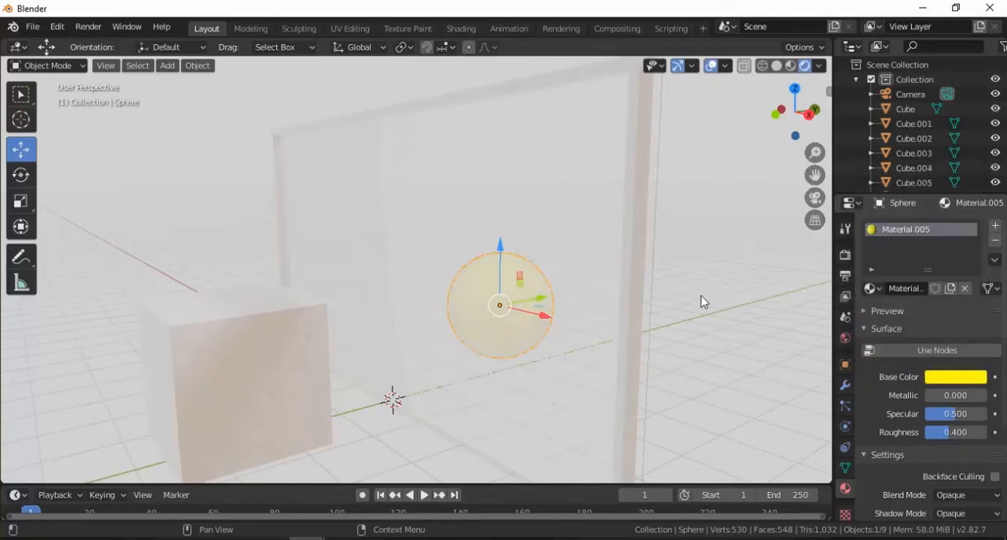
# Give the cube in front of the glass a new material with a dark grey base colour
pyautogui.click(565, 315)
pyautogui.moveTo(495, 324); pyautogui.dragTo(532, 319, button='middle')
pyautogui.moveTo(503, 331); pyautogui.dragTo(262, 342, button='middle')
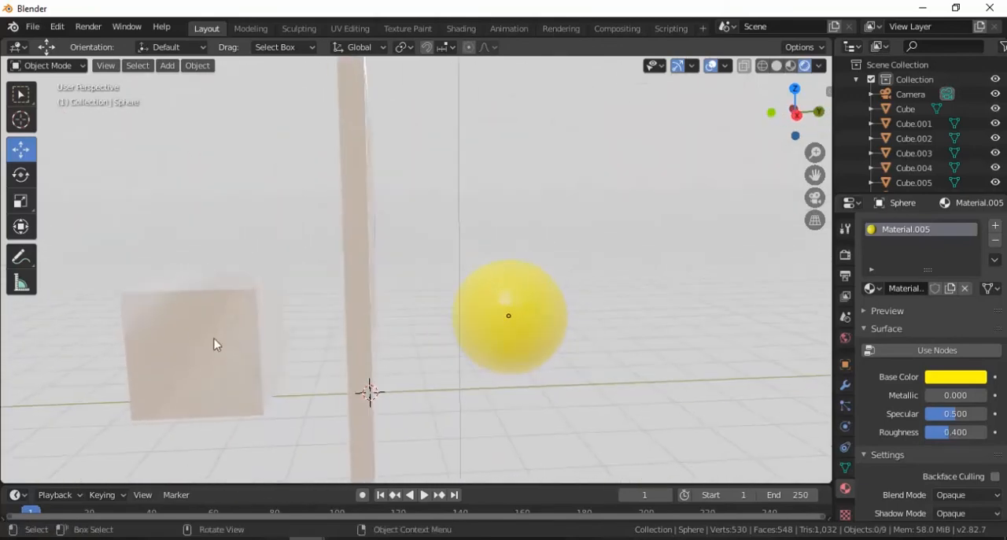
pyautogui.click(183, 335)
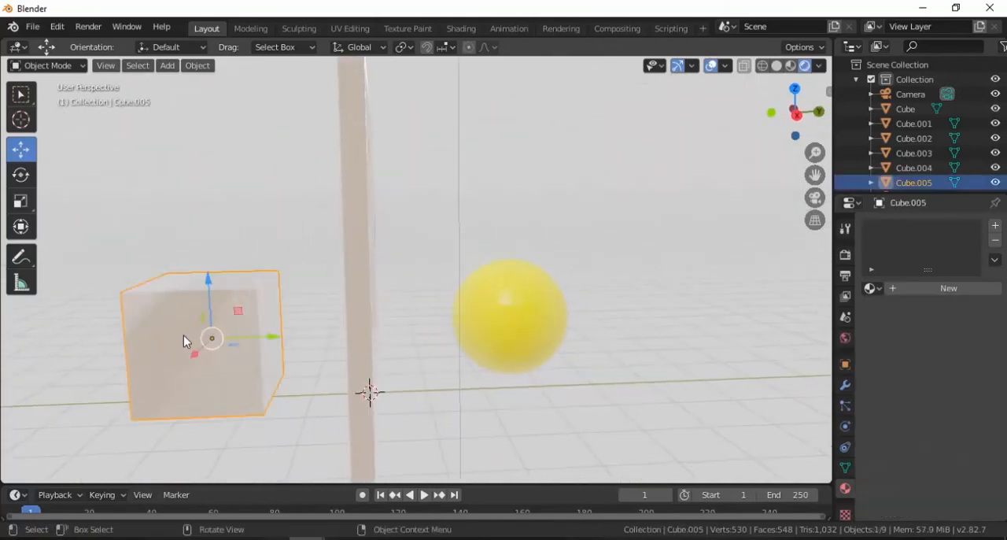
pyautogui.click(930, 290)
pyautogui.scroll(-2, 934, 350)
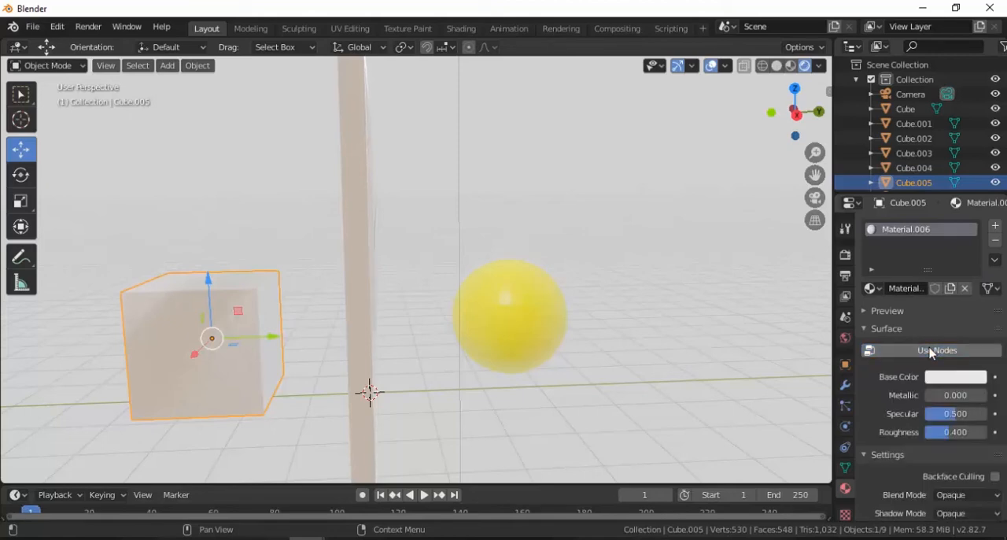
pyautogui.click(954, 379)
pyautogui.moveTo(976, 175); pyautogui.dragTo(976, 230)
# Inspect the glass panel and its shader nodes in the Shading workspace, and return to the Layout workspace
pyautogui.moveTo(571, 303)
pyautogui.mouseDown(button='middle')
pyautogui.moveTo(467, 312)
pyautogui.moveTo(636, 299)
pyautogui.moveTo(575, 309)
pyautogui.mouseUp(button='middle')
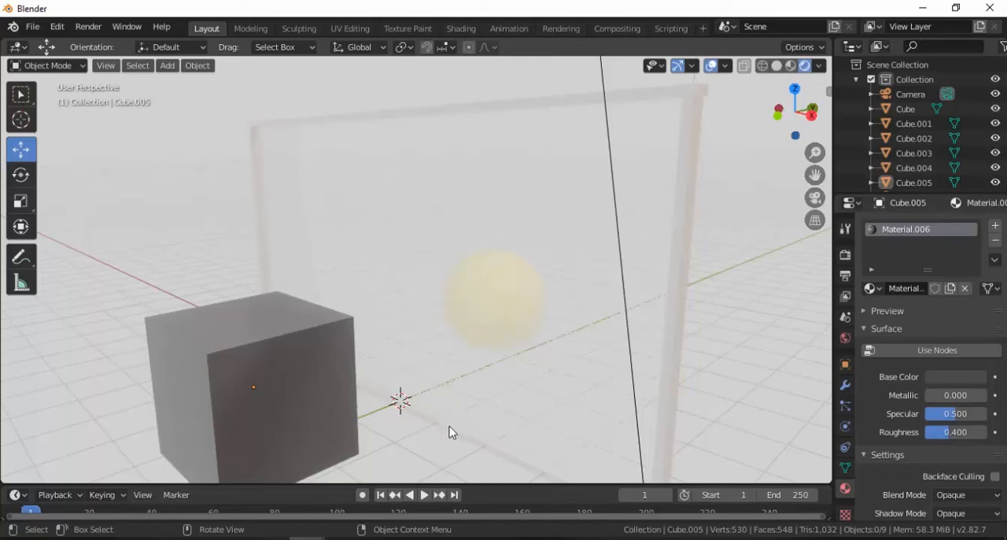
pyautogui.click(551, 285)
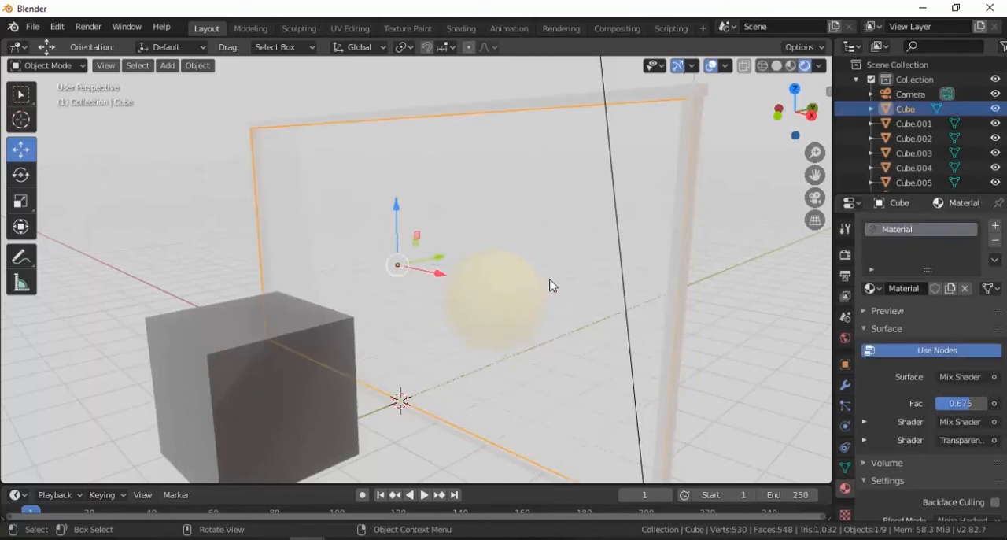
pyautogui.click(461, 28)
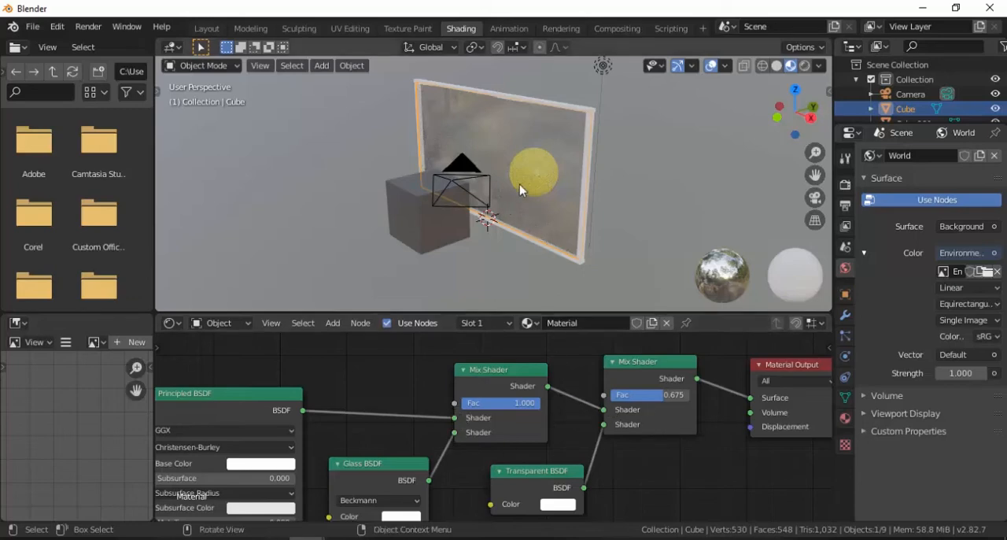
pyautogui.moveTo(530, 169); pyautogui.dragTo(556, 161, button='middle')
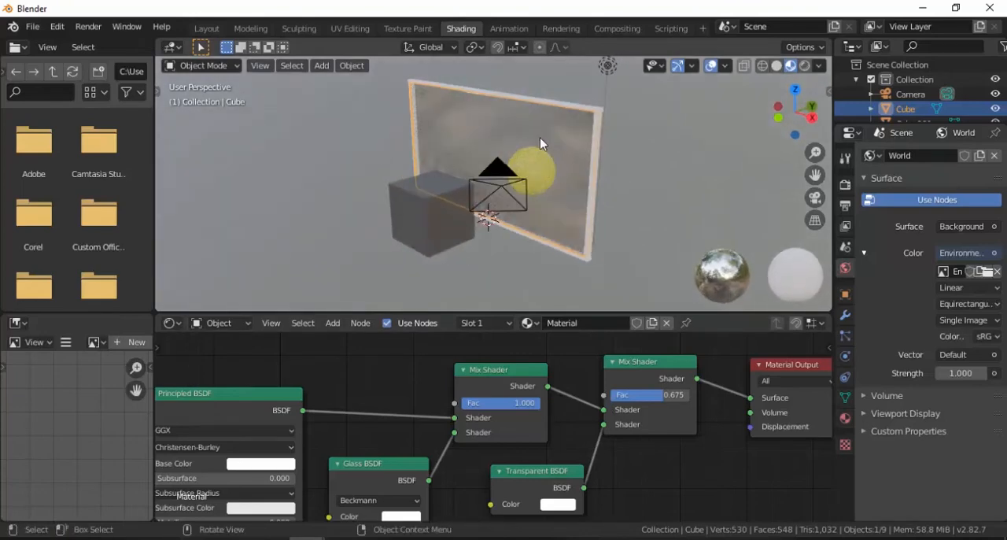
pyautogui.click(208, 30)
# Deselect everything and add a new cube mesh at the 3D cursor
pyautogui.hotkey('alt', 'a')
pyautogui.scroll(-3, 480, 291)
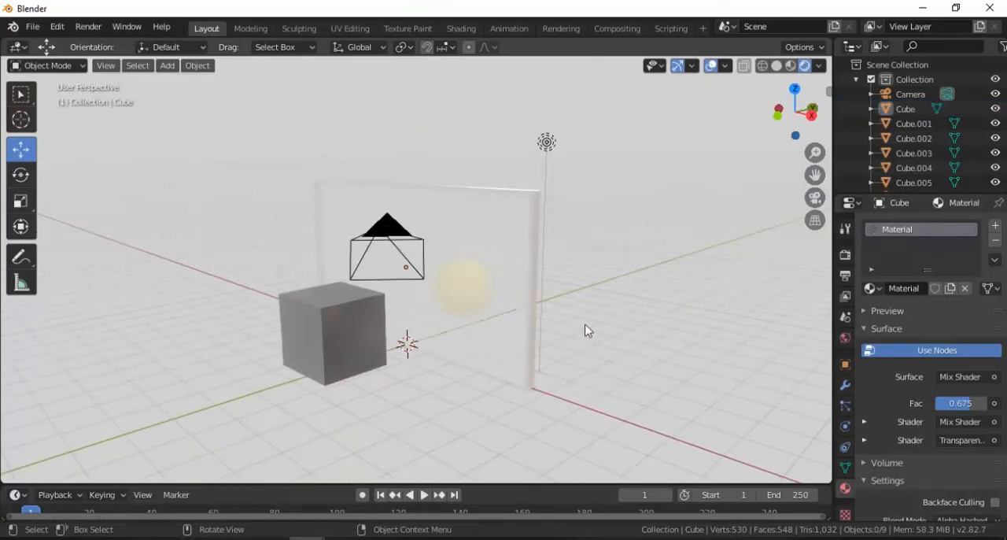
pyautogui.hotkey('shift', 'a')
pyautogui.moveTo(587, 252)
pyautogui.click(654, 266)
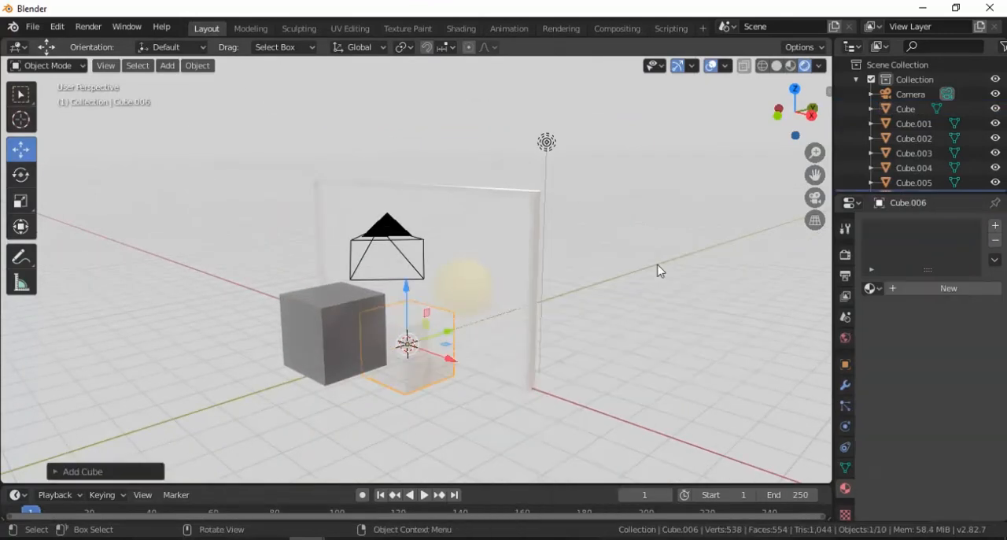
# Flatten the new cube along Z and scale it up uniformly into a wide slab extending beyond the glass panel
pyautogui.press('s')
pyautogui.press('z')
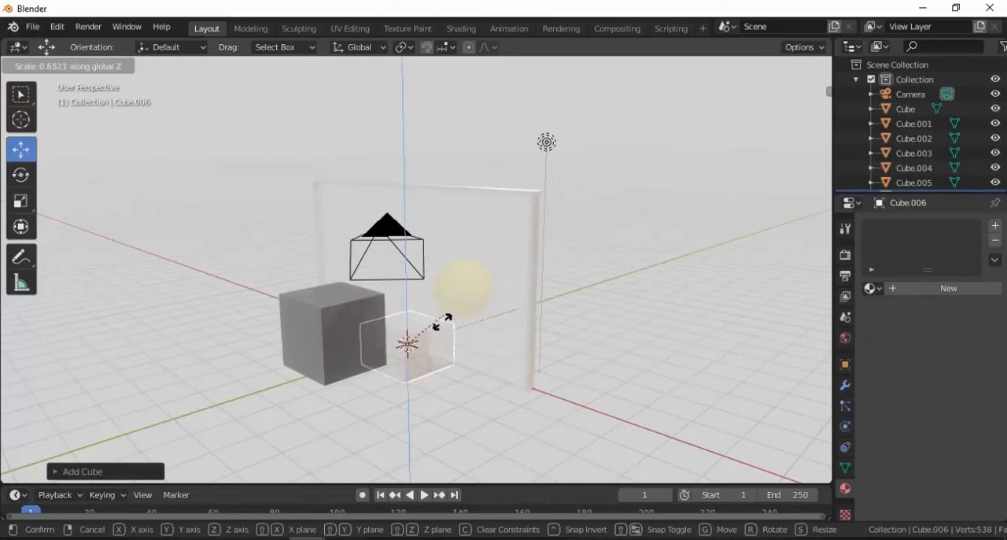
pyautogui.click(414, 354)
pyautogui.press('s')
pyautogui.click(634, 354)
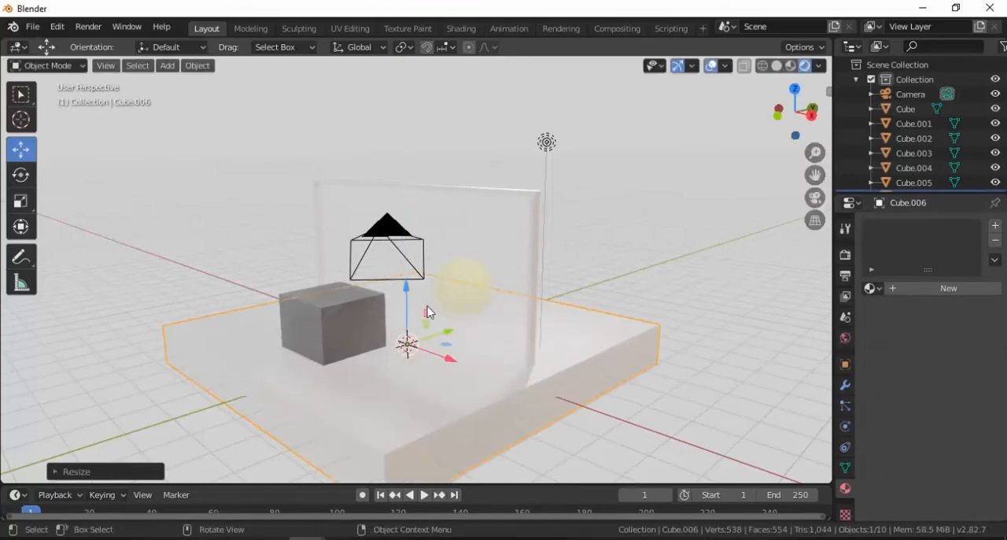
# Scale the floor slab down along Z into a very thin sheet beneath the glass panel
pyautogui.press('s')
pyautogui.press('z')
pyautogui.click(409, 346)
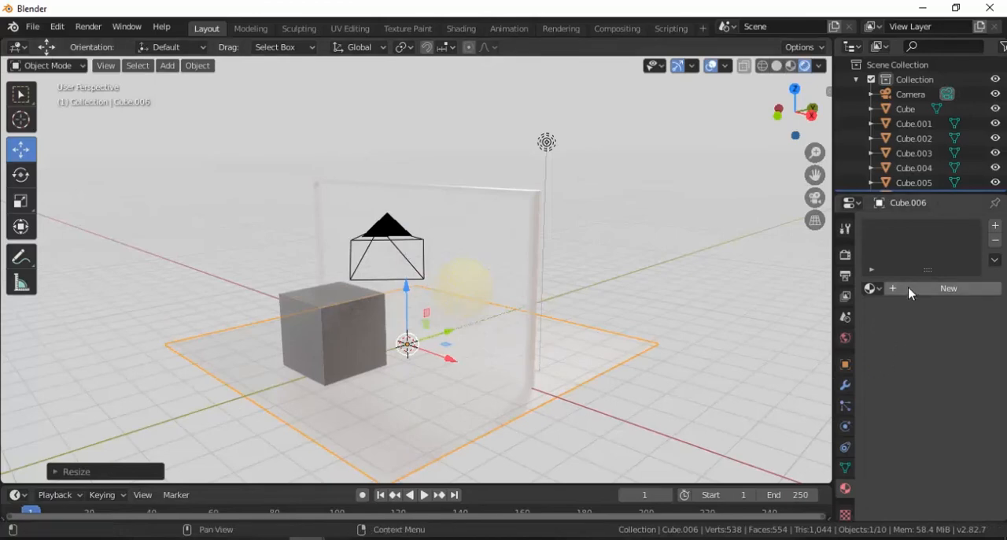
# Give the floor slab a new material with nodes turned off and a mid-grey base colour of value about 0.487
pyautogui.click(908, 288)
pyautogui.click(929, 351)
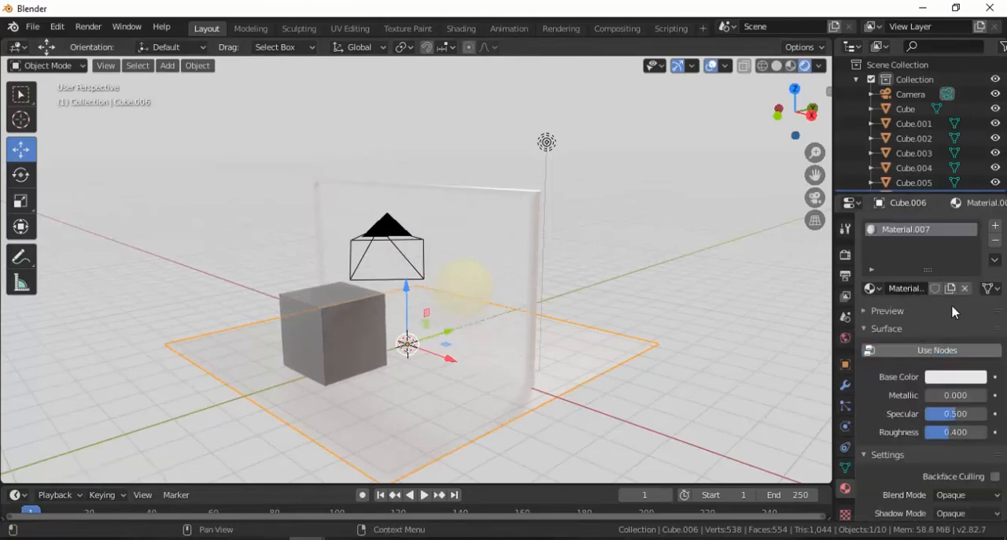
pyautogui.click(941, 380)
pyautogui.moveTo(977, 194); pyautogui.dragTo(976, 223)
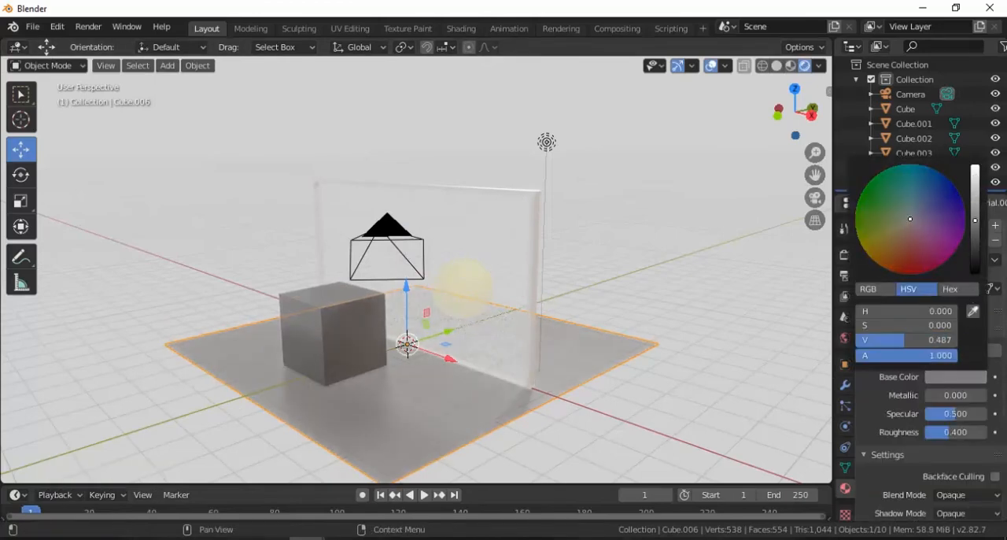
# Stretch the floor slab along the global Y axis so it extends farther in front of and behind the glass
pyautogui.press('s')
pyautogui.press('y')
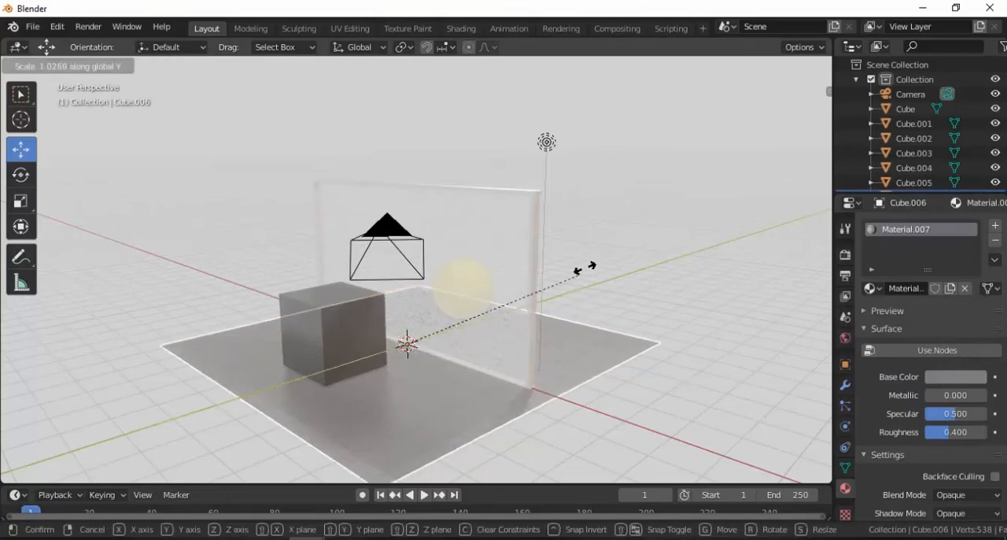
pyautogui.click(669, 242)
# Set the Fac of the glass panel's Mix Shader that feeds the Material Output to 0.925, and check the glass in the Layout workspace
pyautogui.click(491, 334)
pyautogui.moveTo(491, 334)
pyautogui.mouseDown(button='middle')
pyautogui.moveTo(504, 295)
pyautogui.moveTo(468, 314)
pyautogui.moveTo(463, 330)
pyautogui.moveTo(504, 296)
pyautogui.moveTo(531, 331)
pyautogui.moveTo(418, 348)
pyautogui.moveTo(364, 336)
pyautogui.moveTo(358, 359)
pyautogui.moveTo(411, 341)
pyautogui.moveTo(342, 294)
pyautogui.moveTo(417, 294)
pyautogui.mouseUp(button='middle')
pyautogui.scroll(2, 495, 313)
pyautogui.scroll(3, 496, 314)
pyautogui.scroll(-2, 518, 324)
pyautogui.click(354, 299)
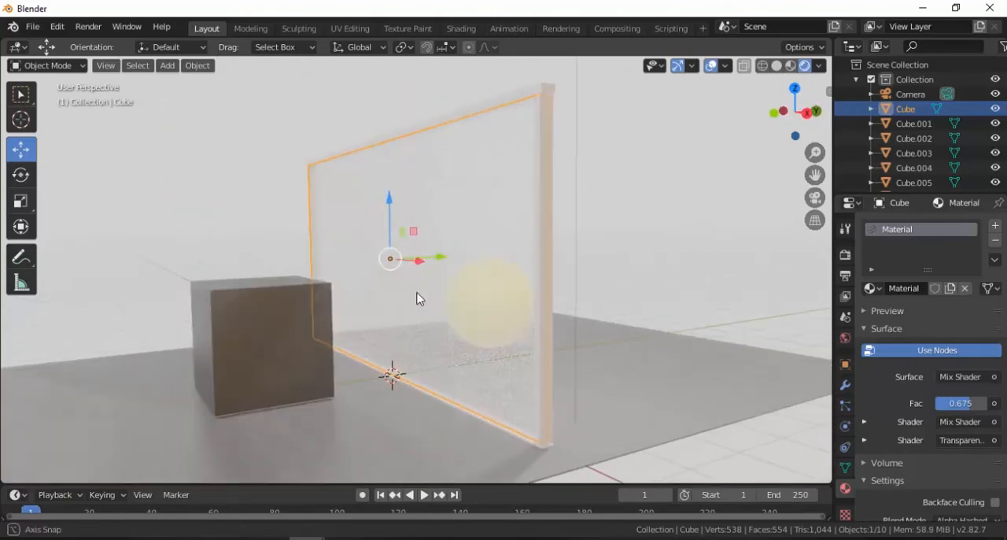
pyautogui.click(457, 29)
pyautogui.moveTo(669, 394)
pyautogui.mouseDown()
pyautogui.moveTo(621, 395)
pyautogui.moveTo(690, 395)
pyautogui.mouseUp()
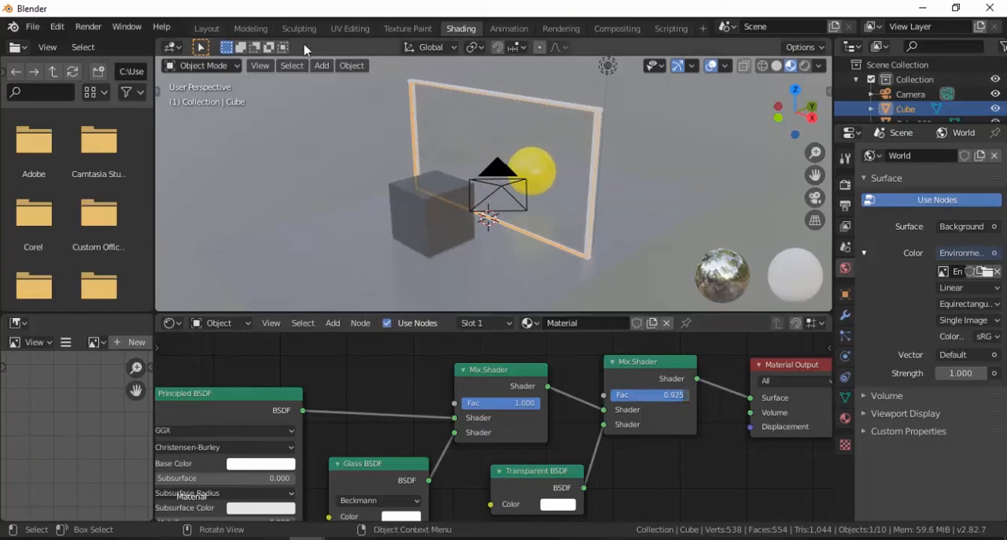
pyautogui.click(206, 28)
pyautogui.moveTo(511, 329); pyautogui.dragTo(527, 333, button='middle')
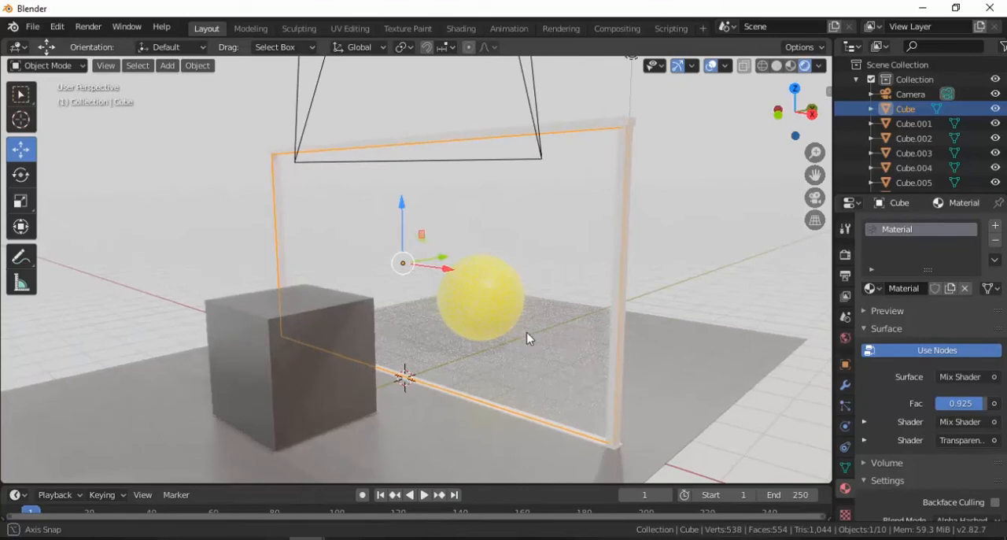
pyautogui.scroll(2, 514, 328)
# Set the Fac of the glass material's final Mix Shader to 0.900, and examine the sphere through the glass in the Layout workspace
pyautogui.click(461, 29)
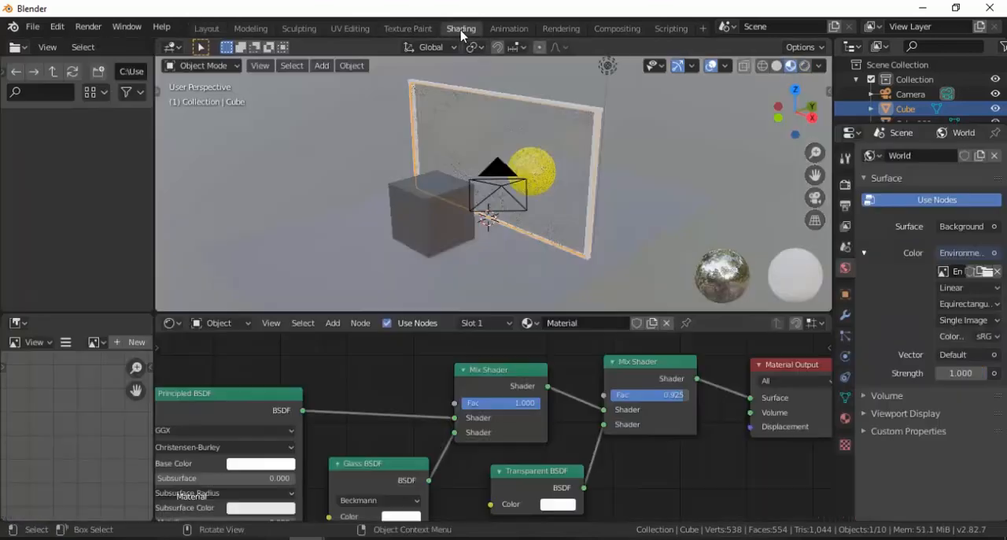
pyautogui.scroll(1, 677, 380)
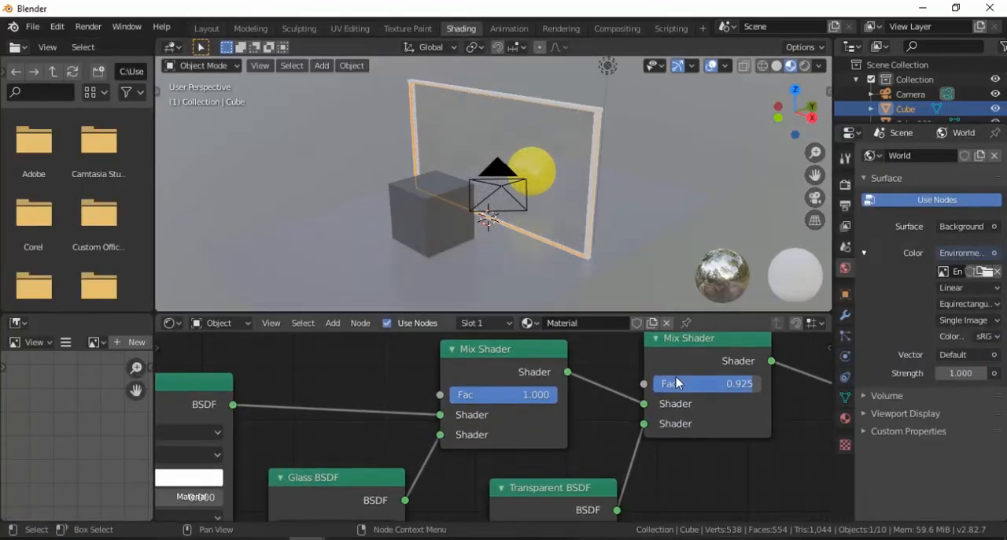
pyautogui.moveTo(658, 384); pyautogui.dragTo(701, 386)
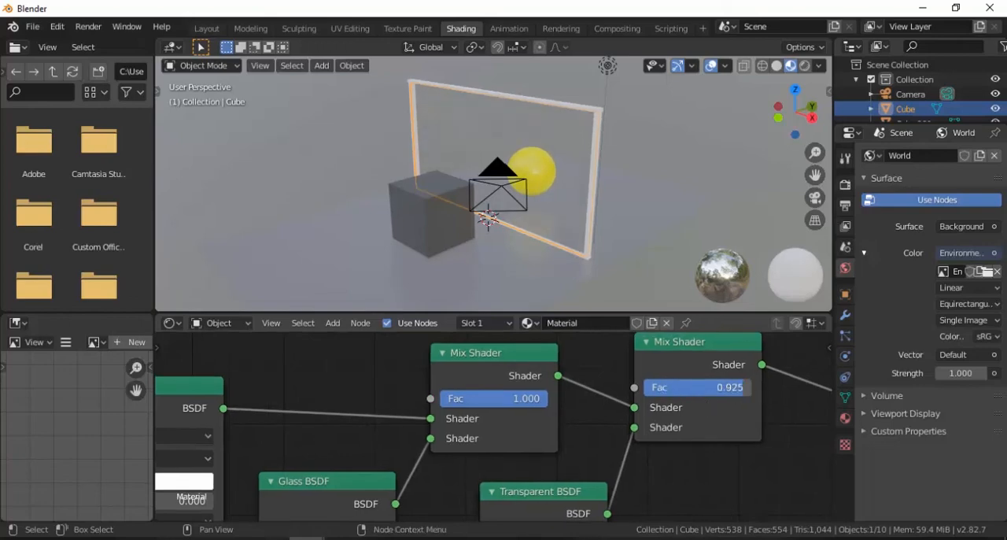
pyautogui.click(207, 28)
pyautogui.moveTo(504, 324); pyautogui.dragTo(455, 331, button='middle')
pyautogui.scroll(-2, 475, 300)
pyautogui.scroll(2, 456, 349)
pyautogui.scroll(1, 461, 355)
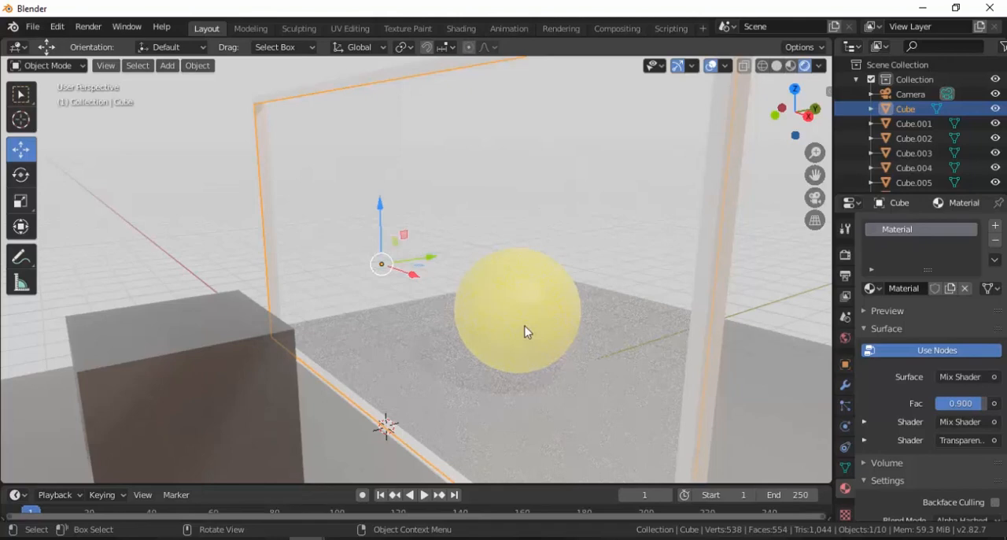
pyautogui.scroll(-2, 509, 316)
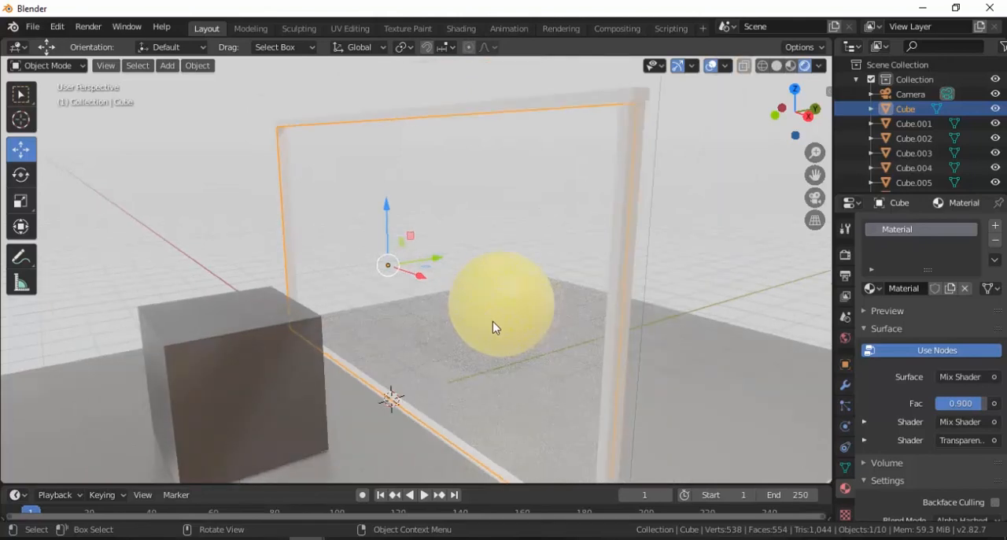